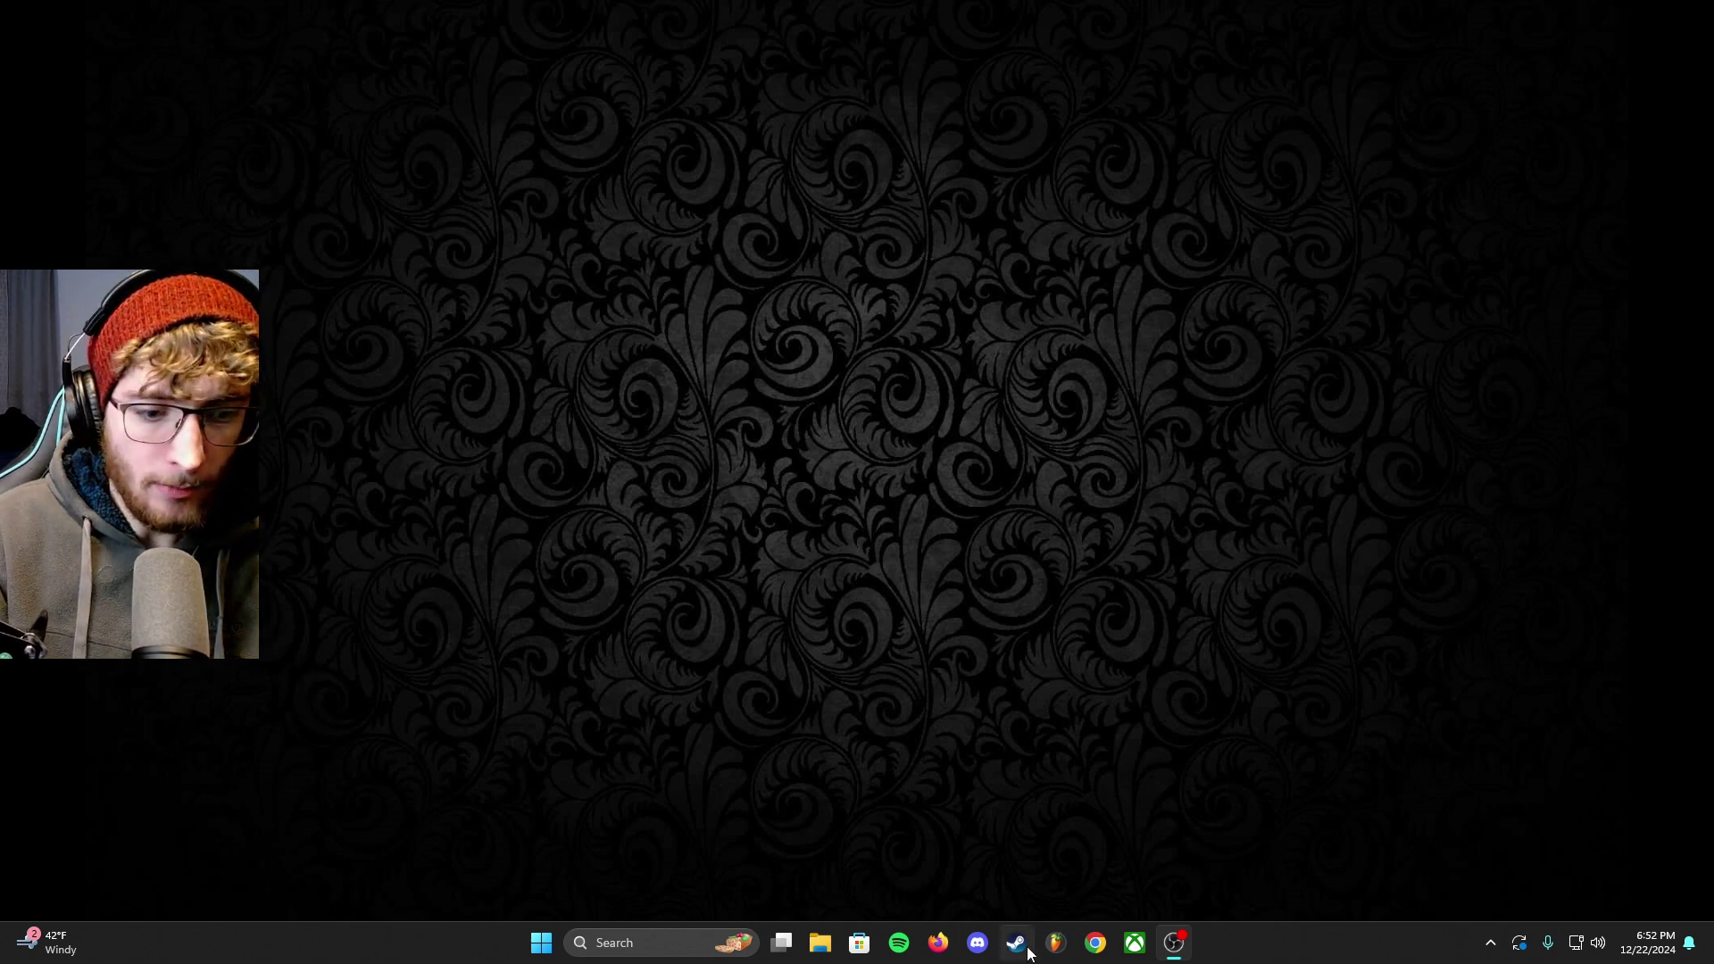
- Launch FL Studio, start an empty project, and drop skyfall-guitar-loop.wav onto Track 1 at bar 1
left_click(1055, 942)
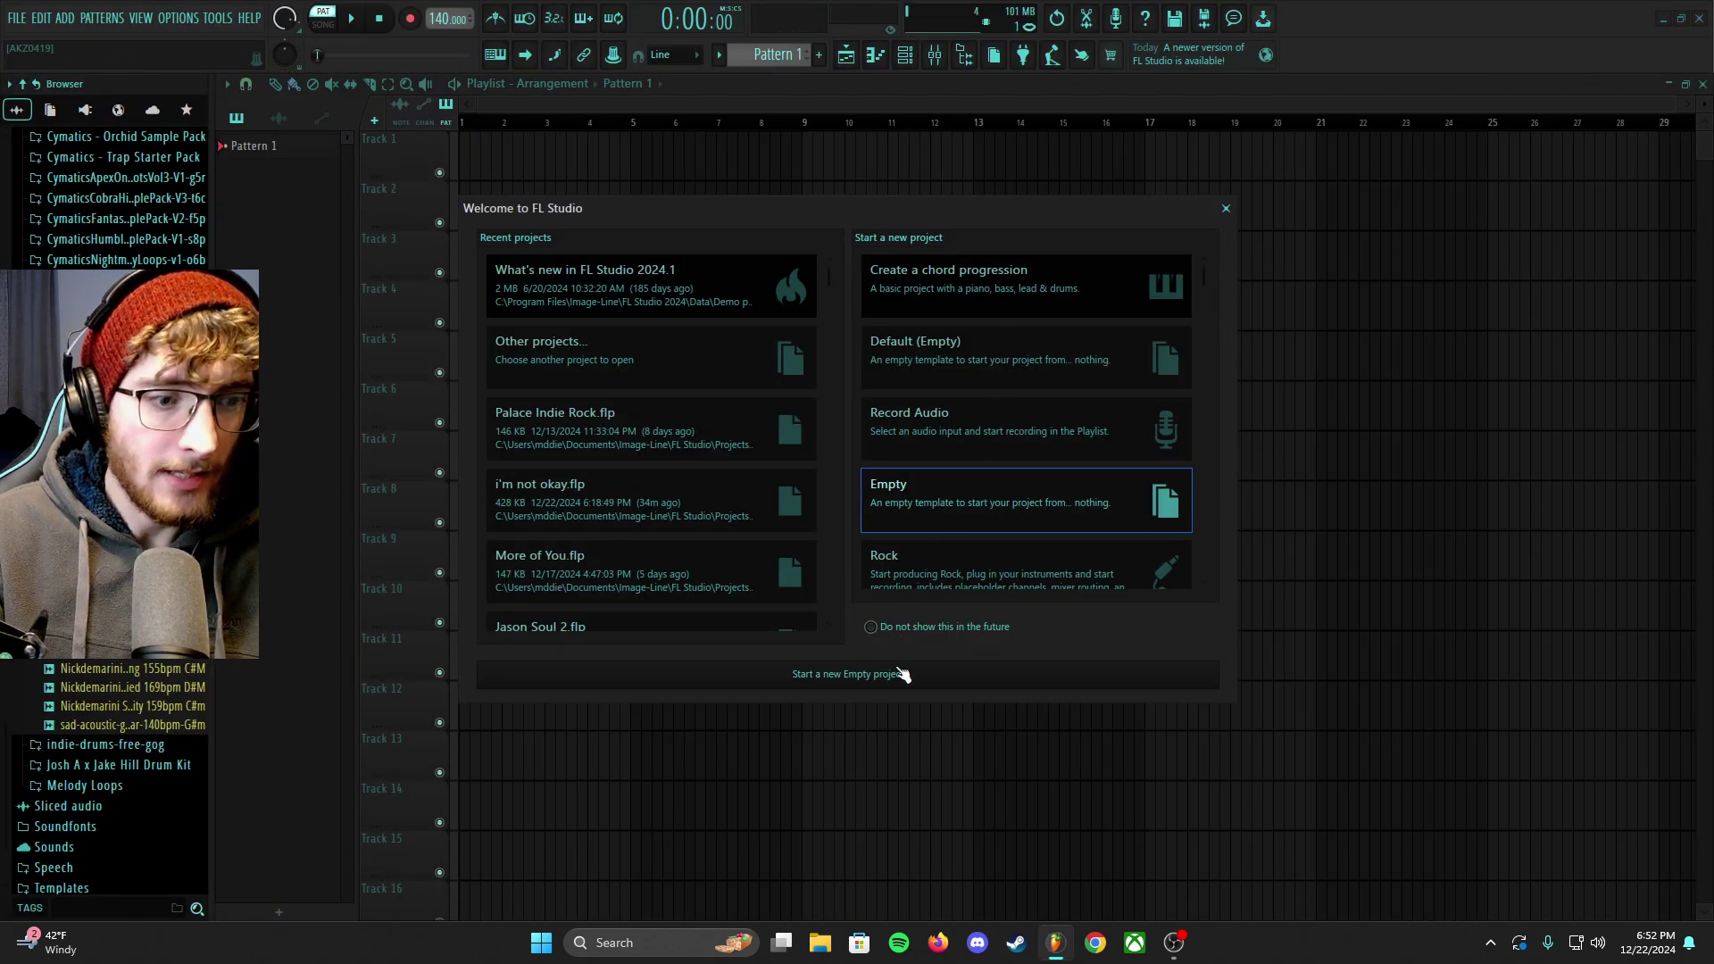
left_click(902, 676)
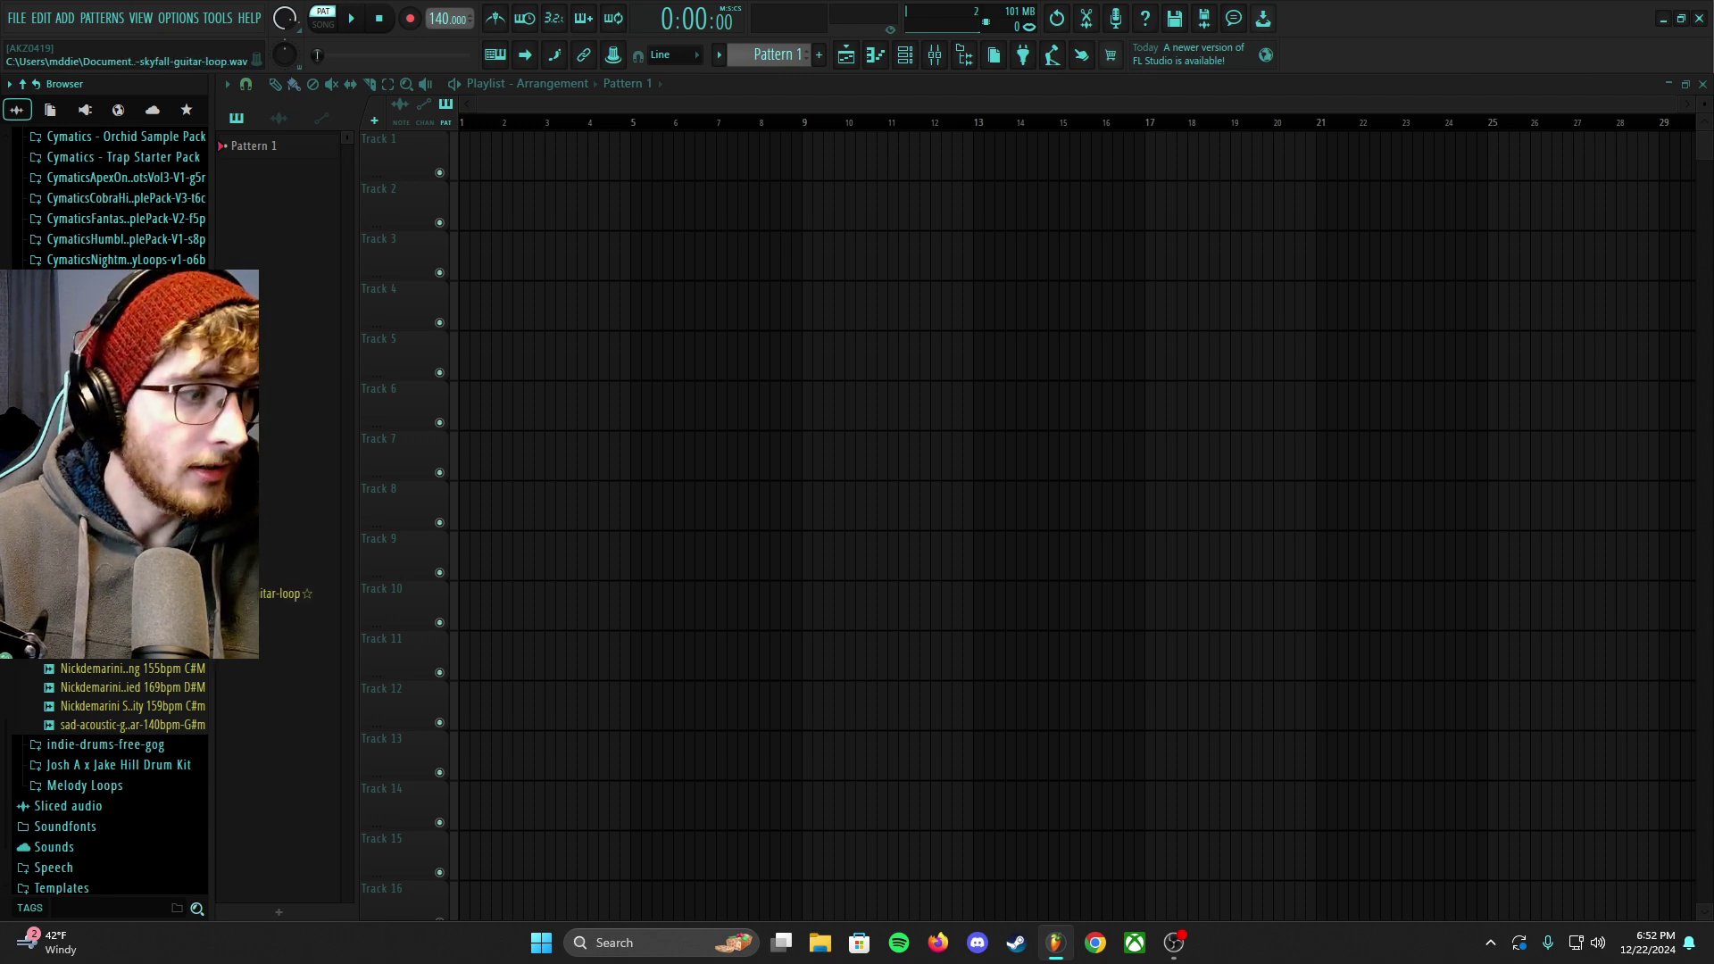
left_click_drag(282, 594, 457, 170)
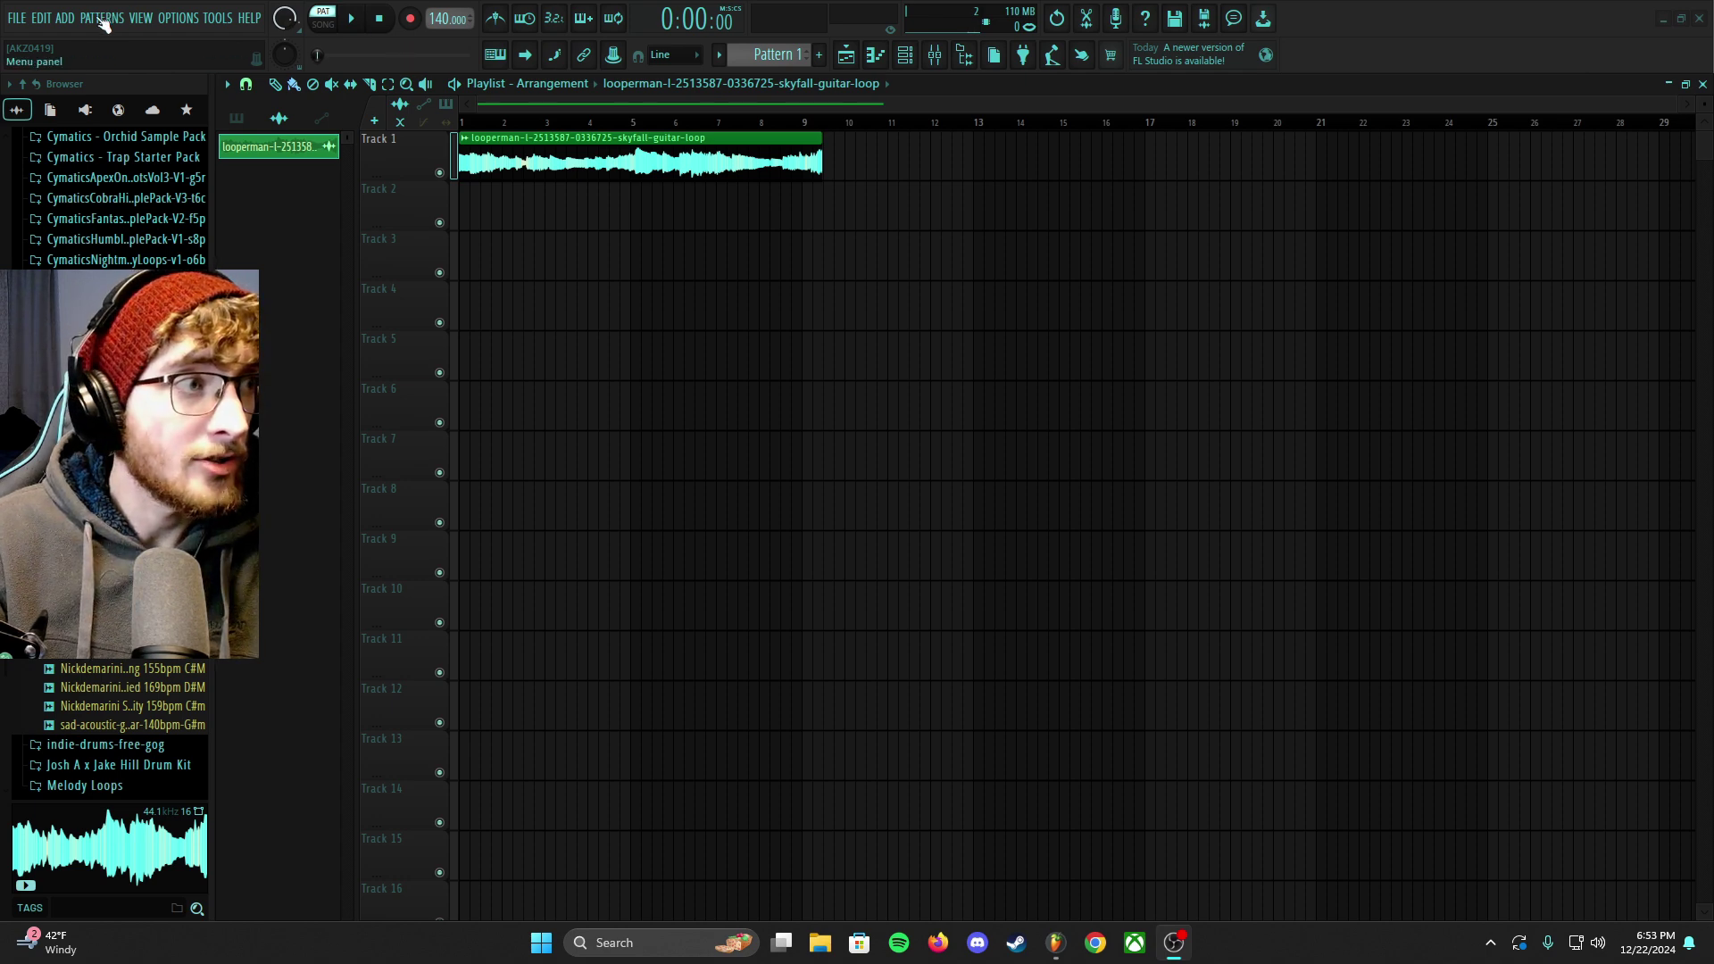
- Open FL Studio's Audio settings, showing Focusrite USB ASIO at 44100 Hz
left_click(177, 21)
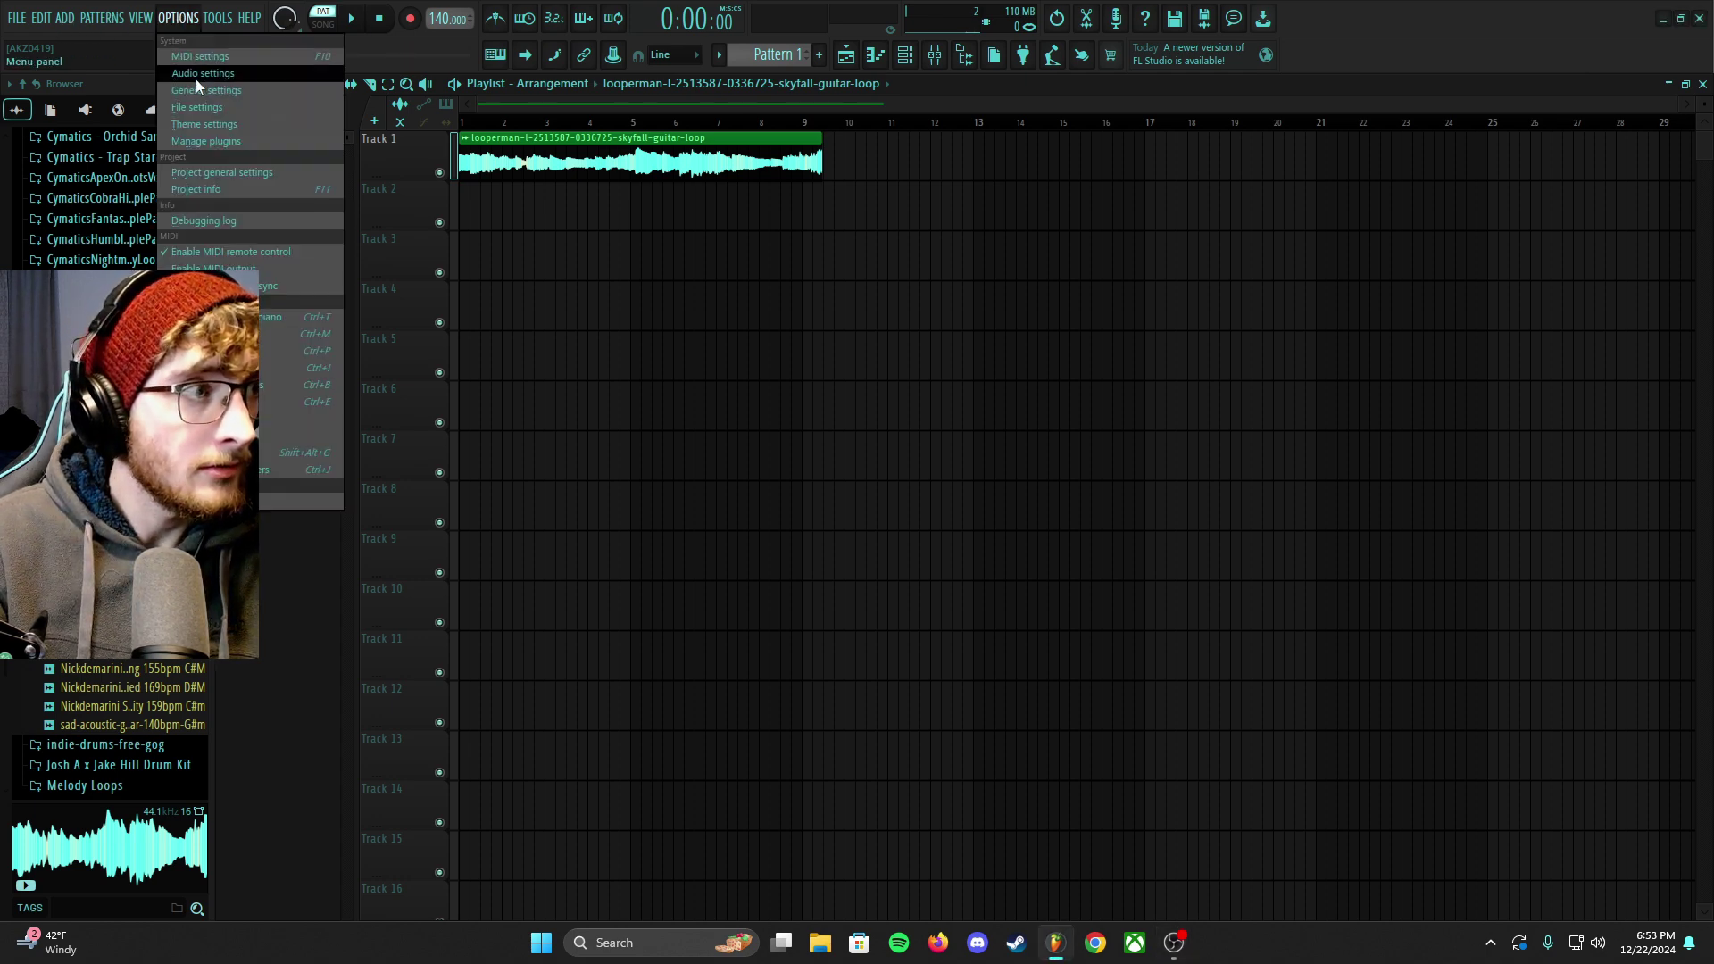
left_click(196, 76)
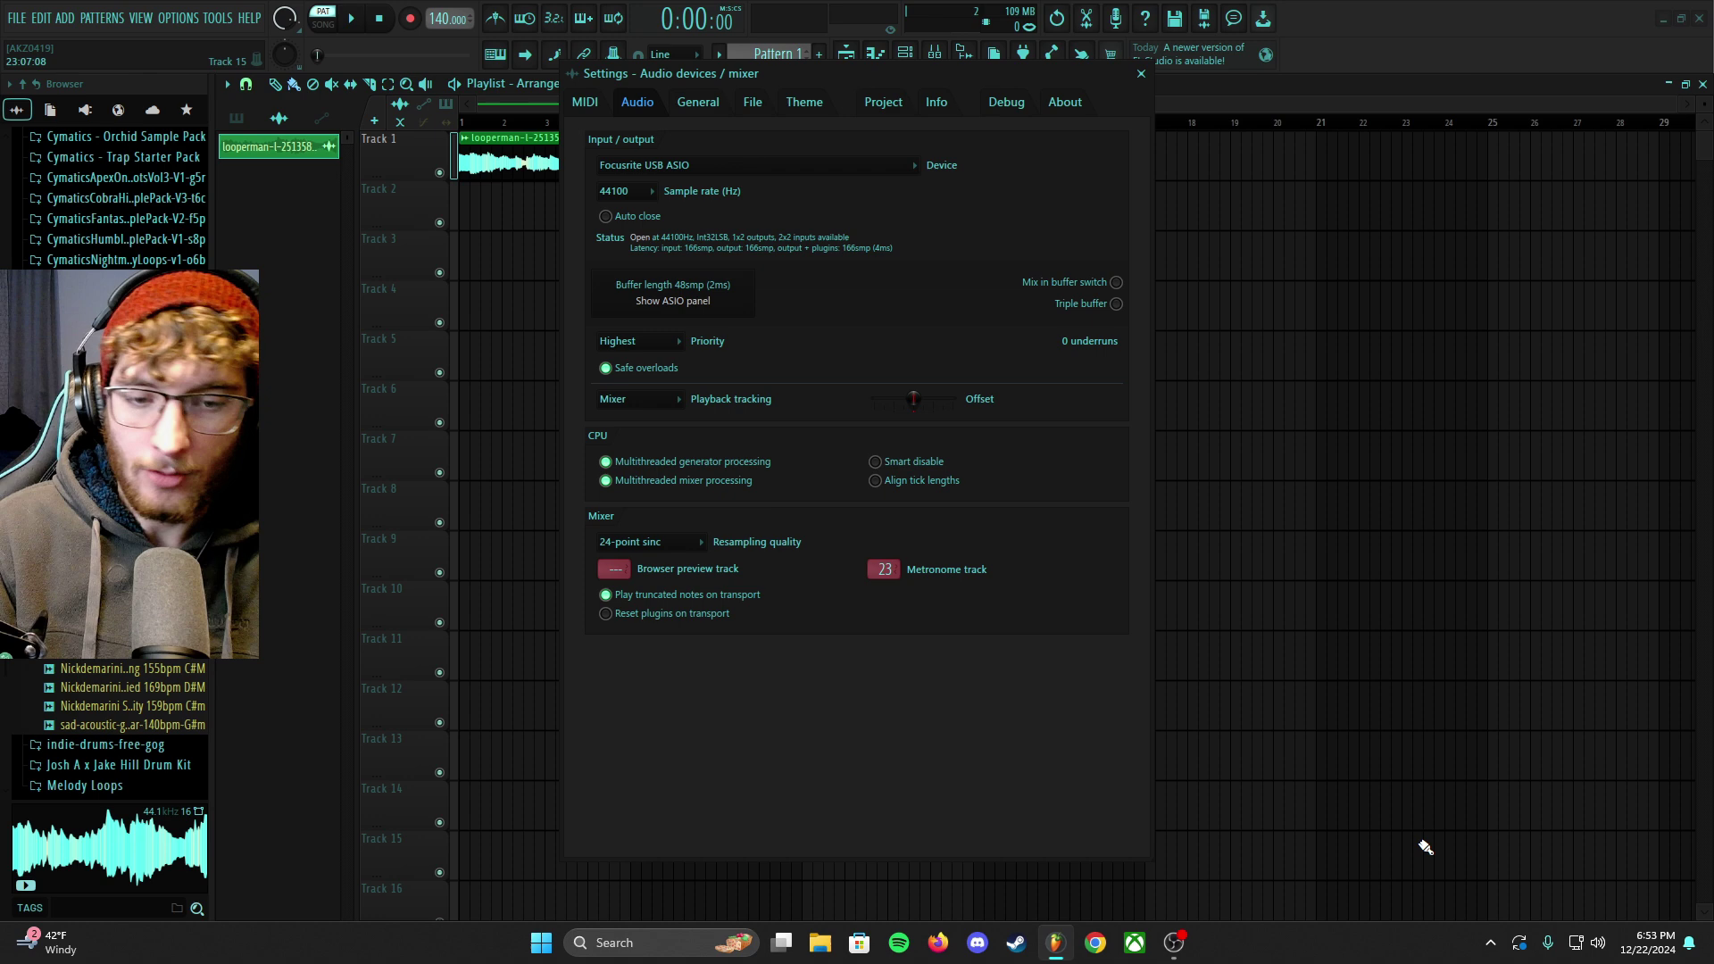
- Launch Focusrite Control 2 from the Focusrite tray icon's menu
left_click(1489, 943)
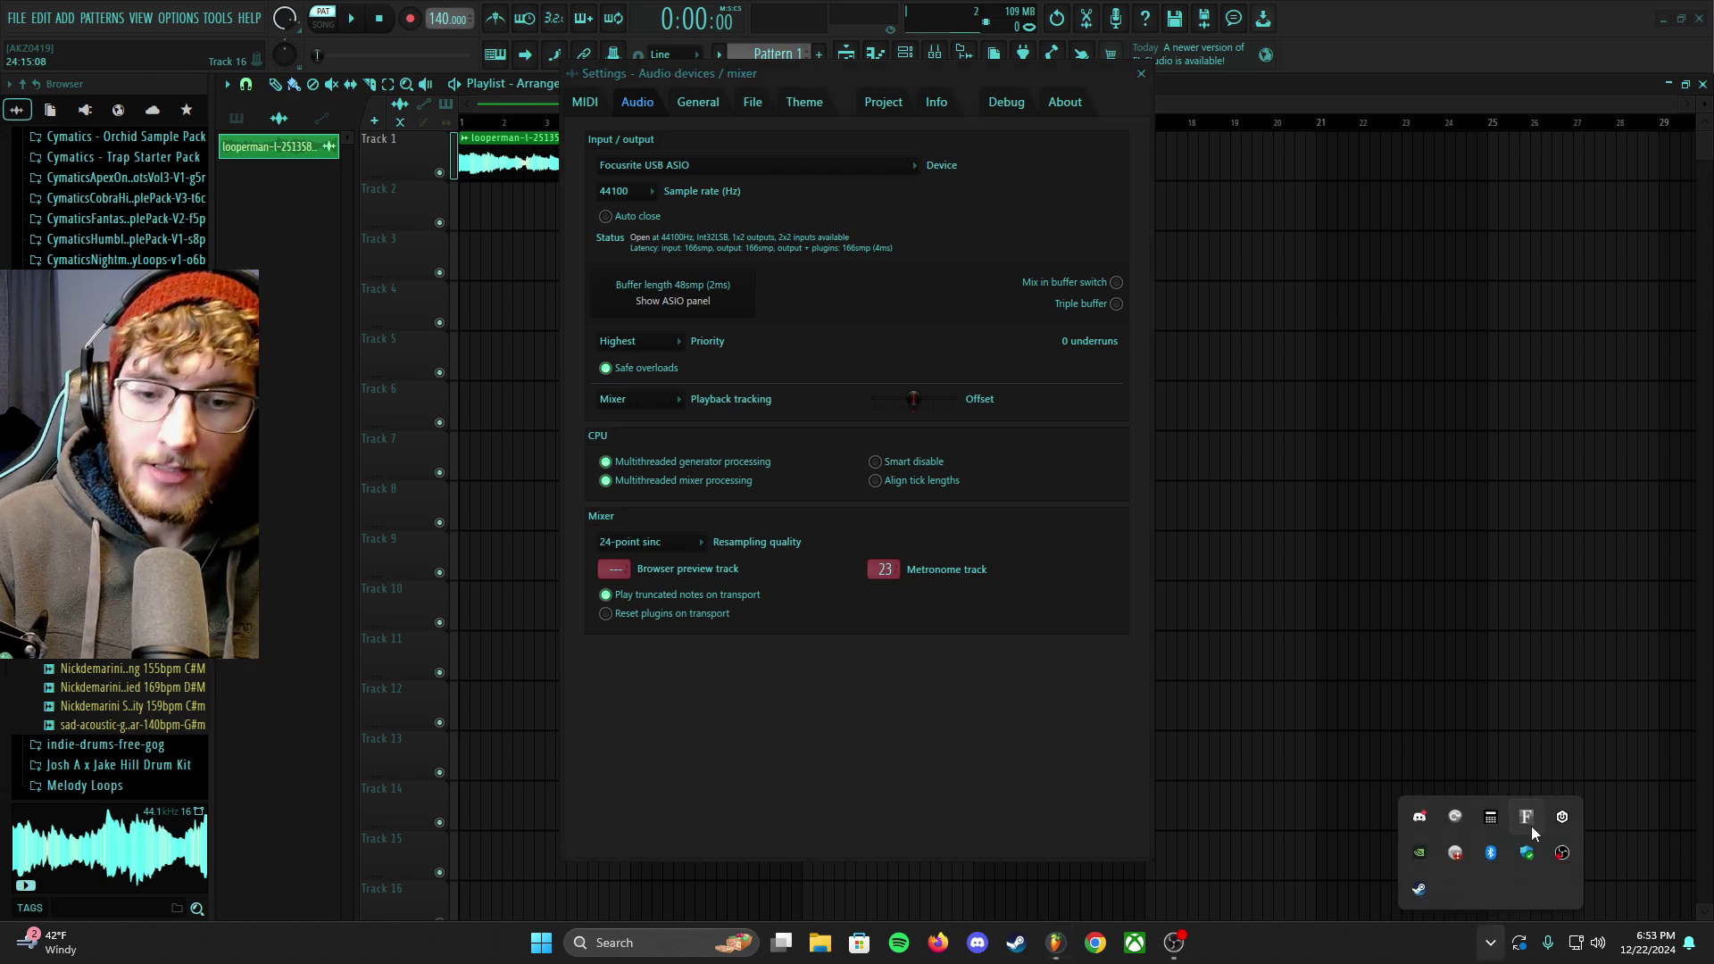
right_click(1528, 821)
right_click(1529, 822)
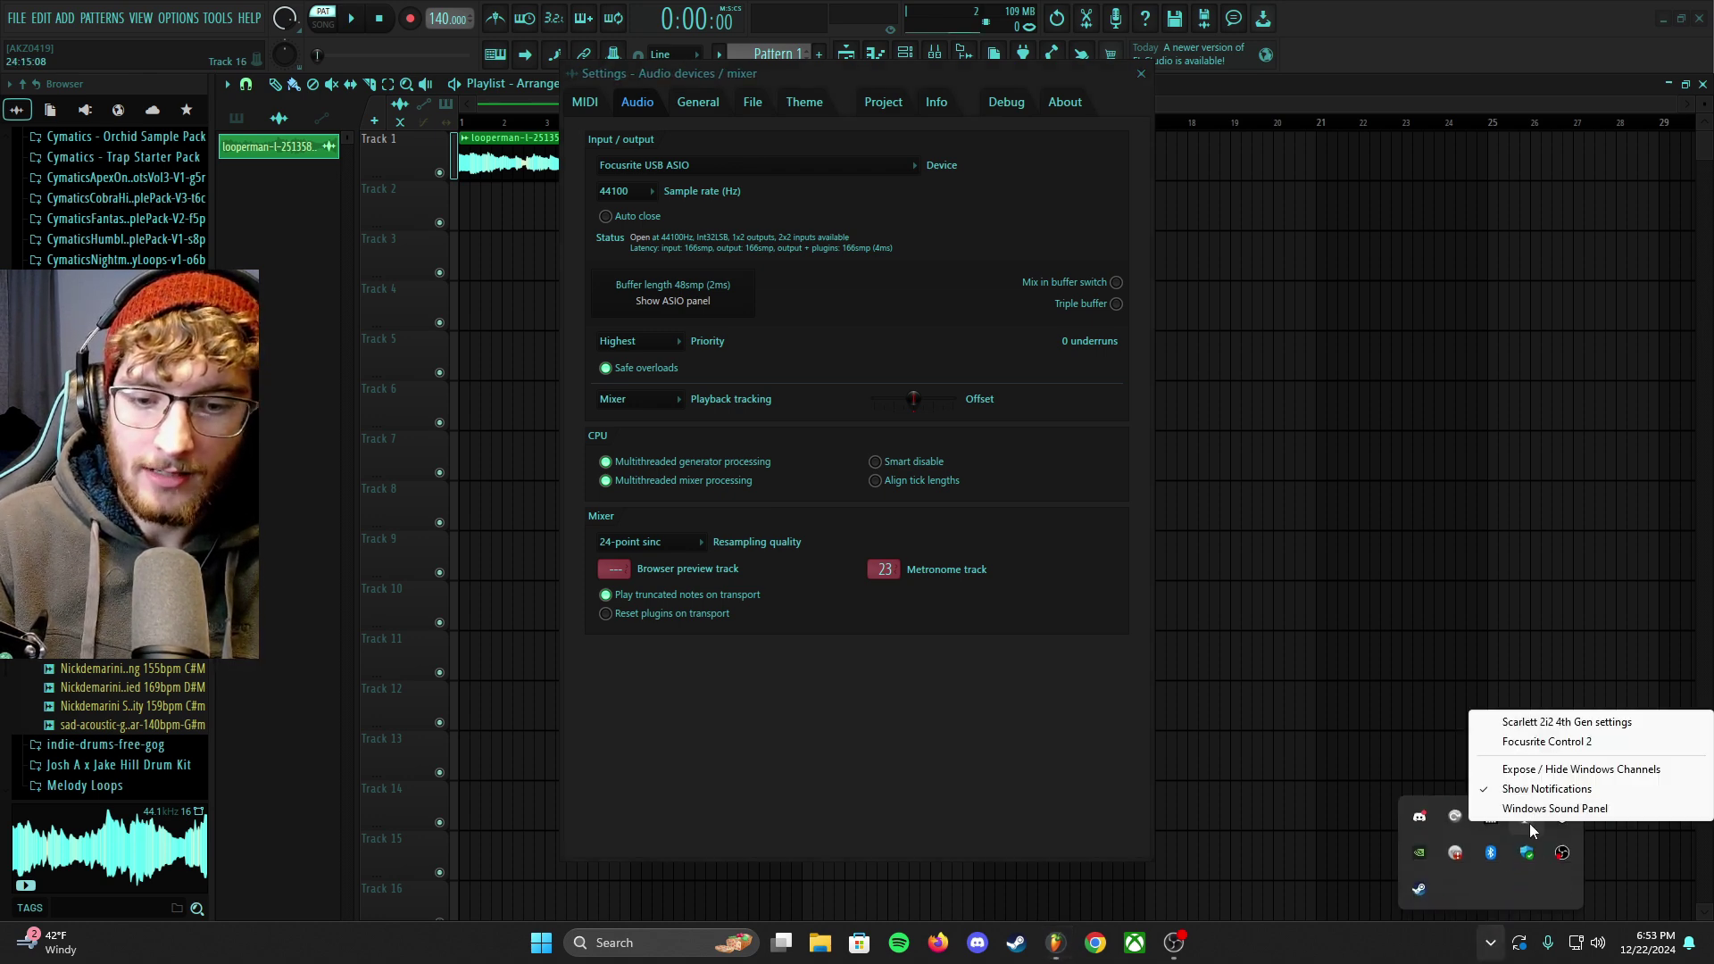
left_click(1530, 889)
right_click(1522, 826)
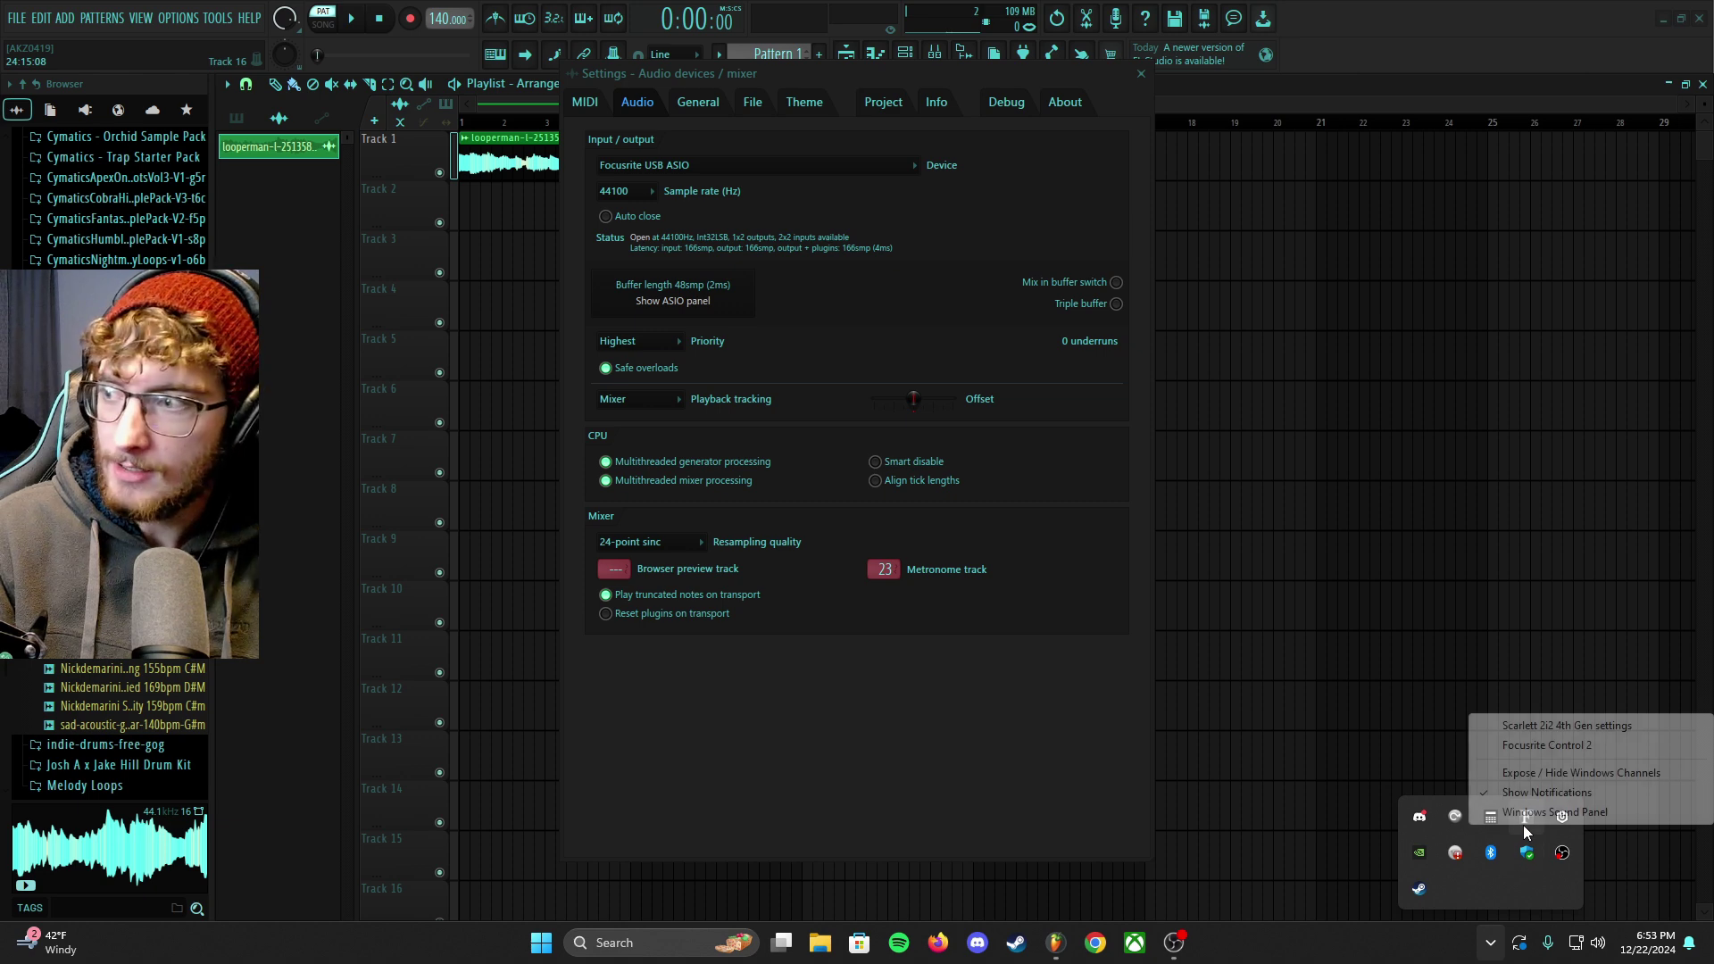
left_click(1546, 748)
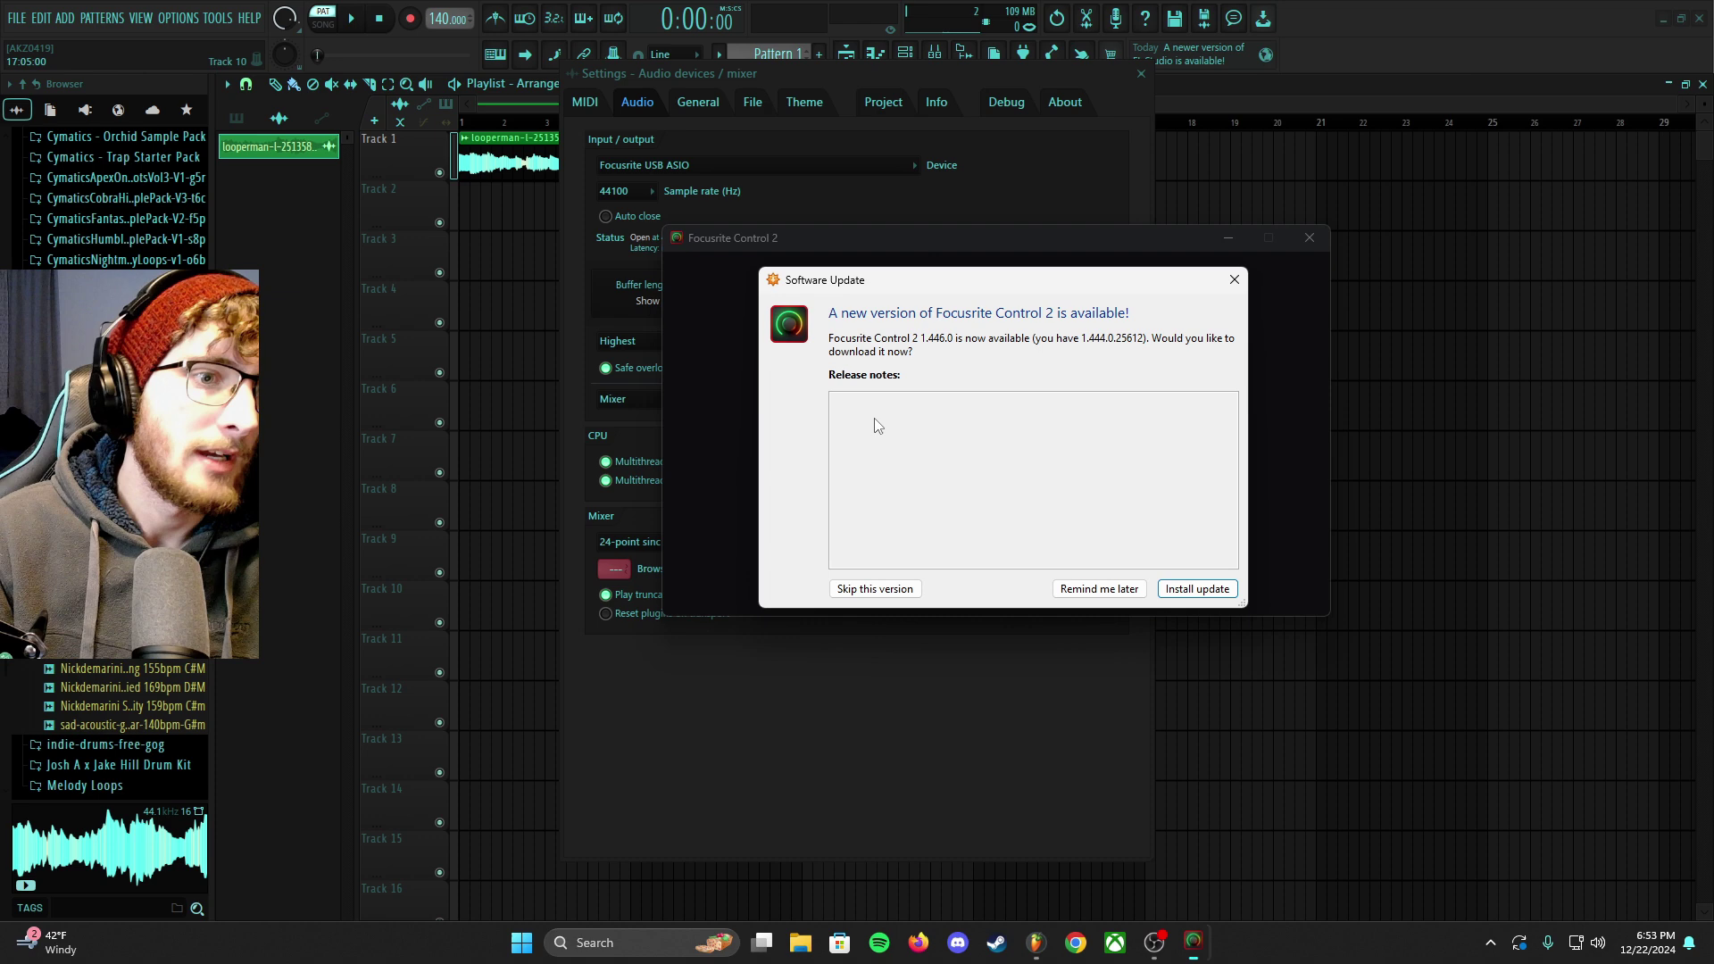
- Dismiss the software update prompt and show the Direct Monitor mixer
left_click(875, 588)
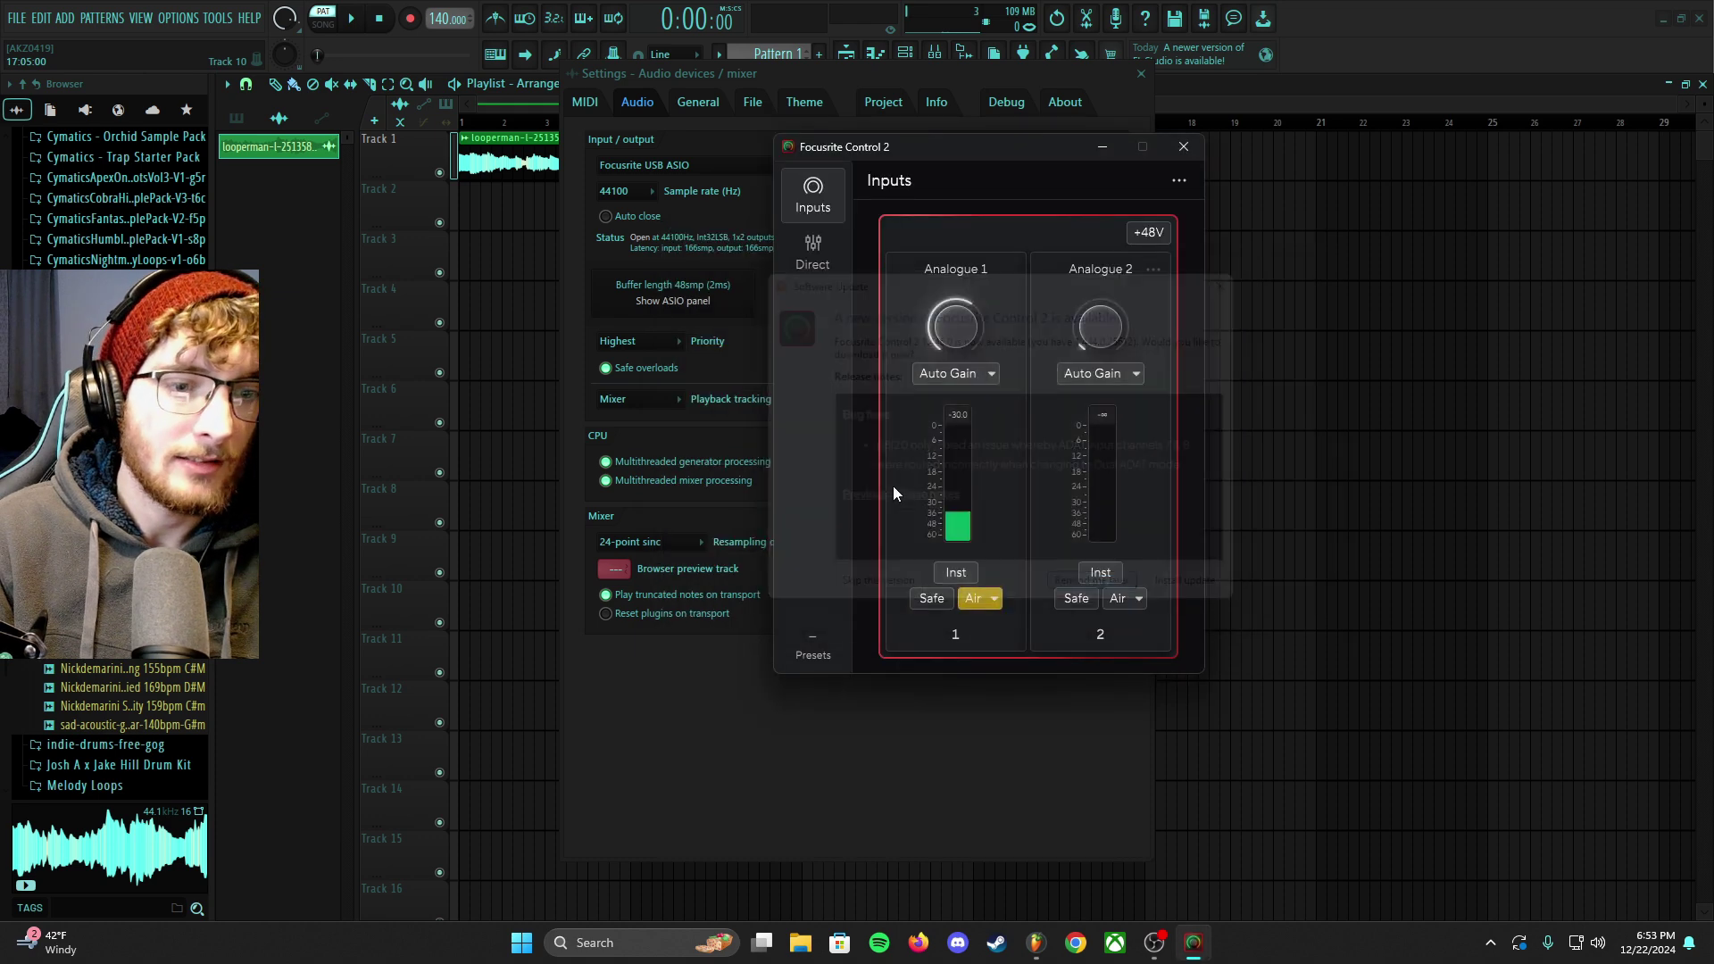
left_click(816, 251)
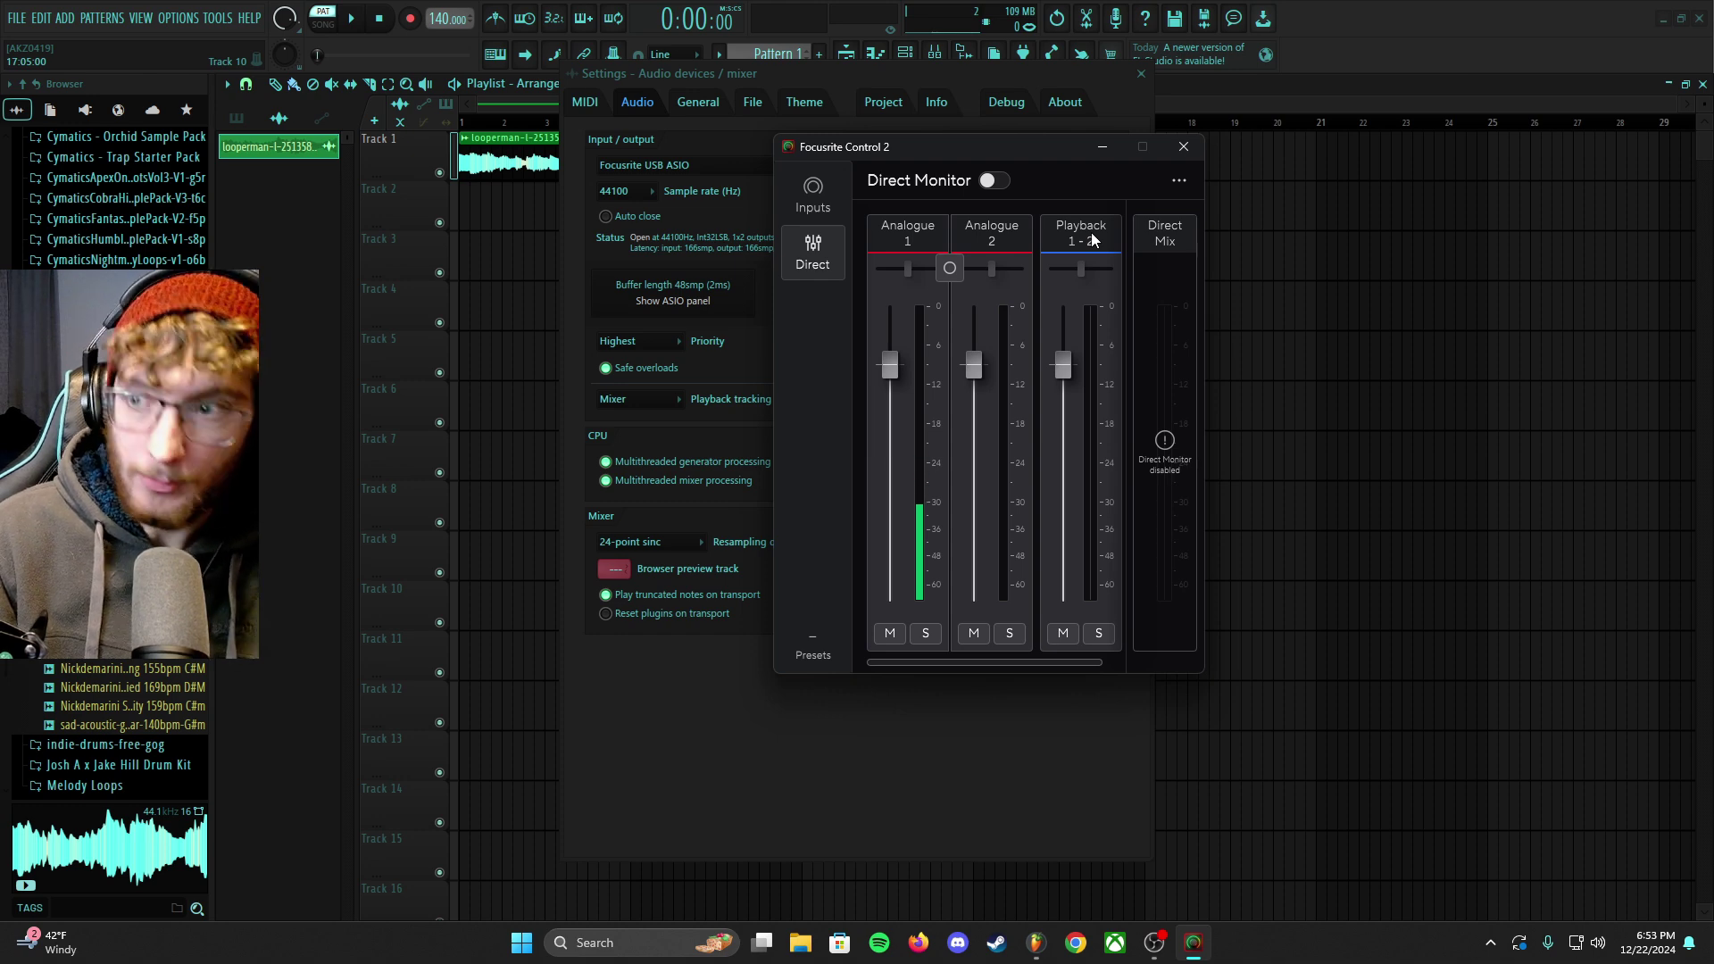
left_click(1482, 948)
- Expose the Loopback L + R channel to Windows from the tray menu, then return to FL Studio
right_click(1526, 817)
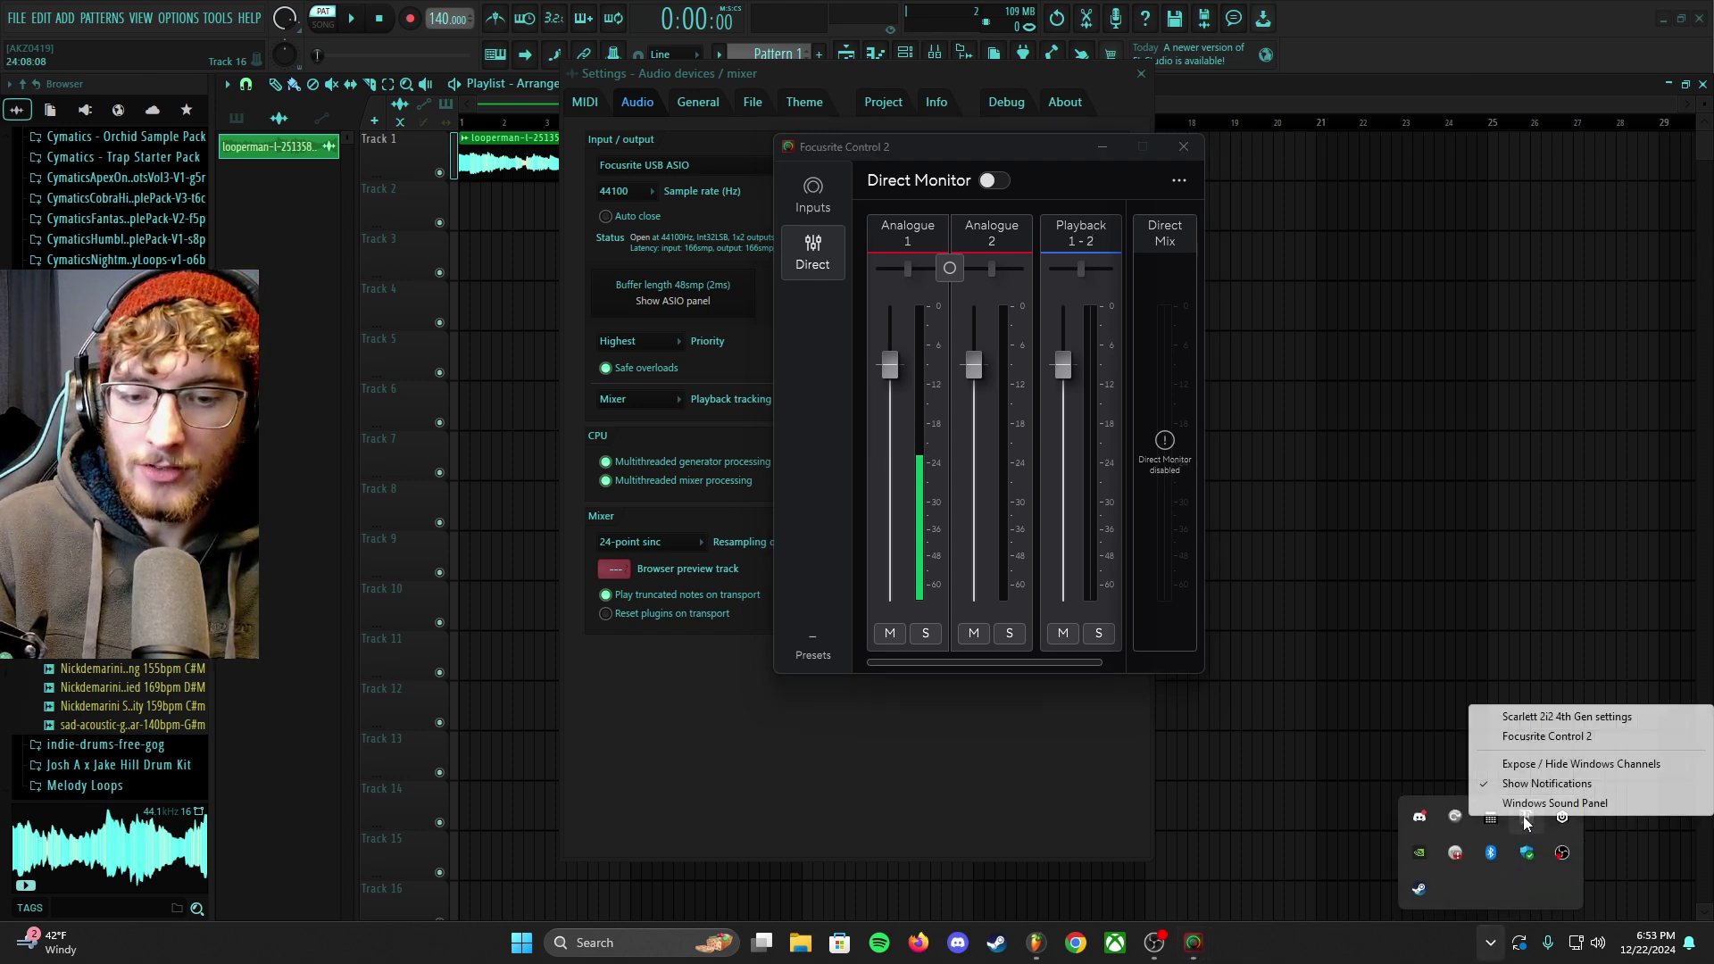
left_click(1537, 766)
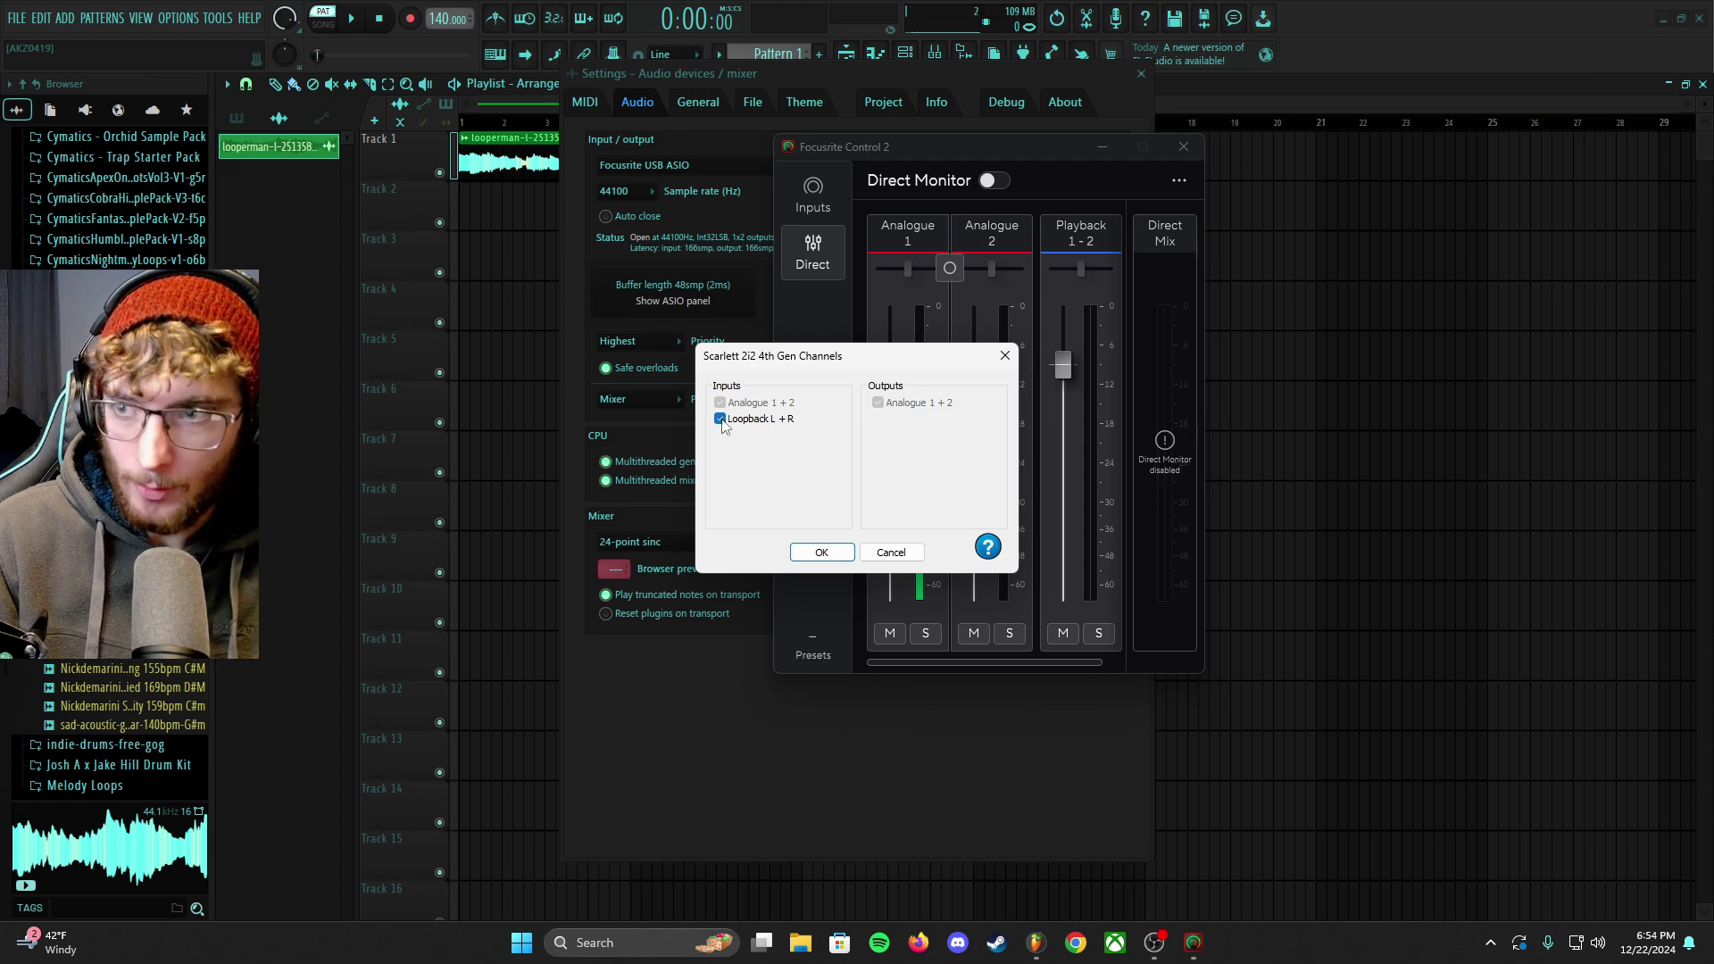
left_click(801, 561)
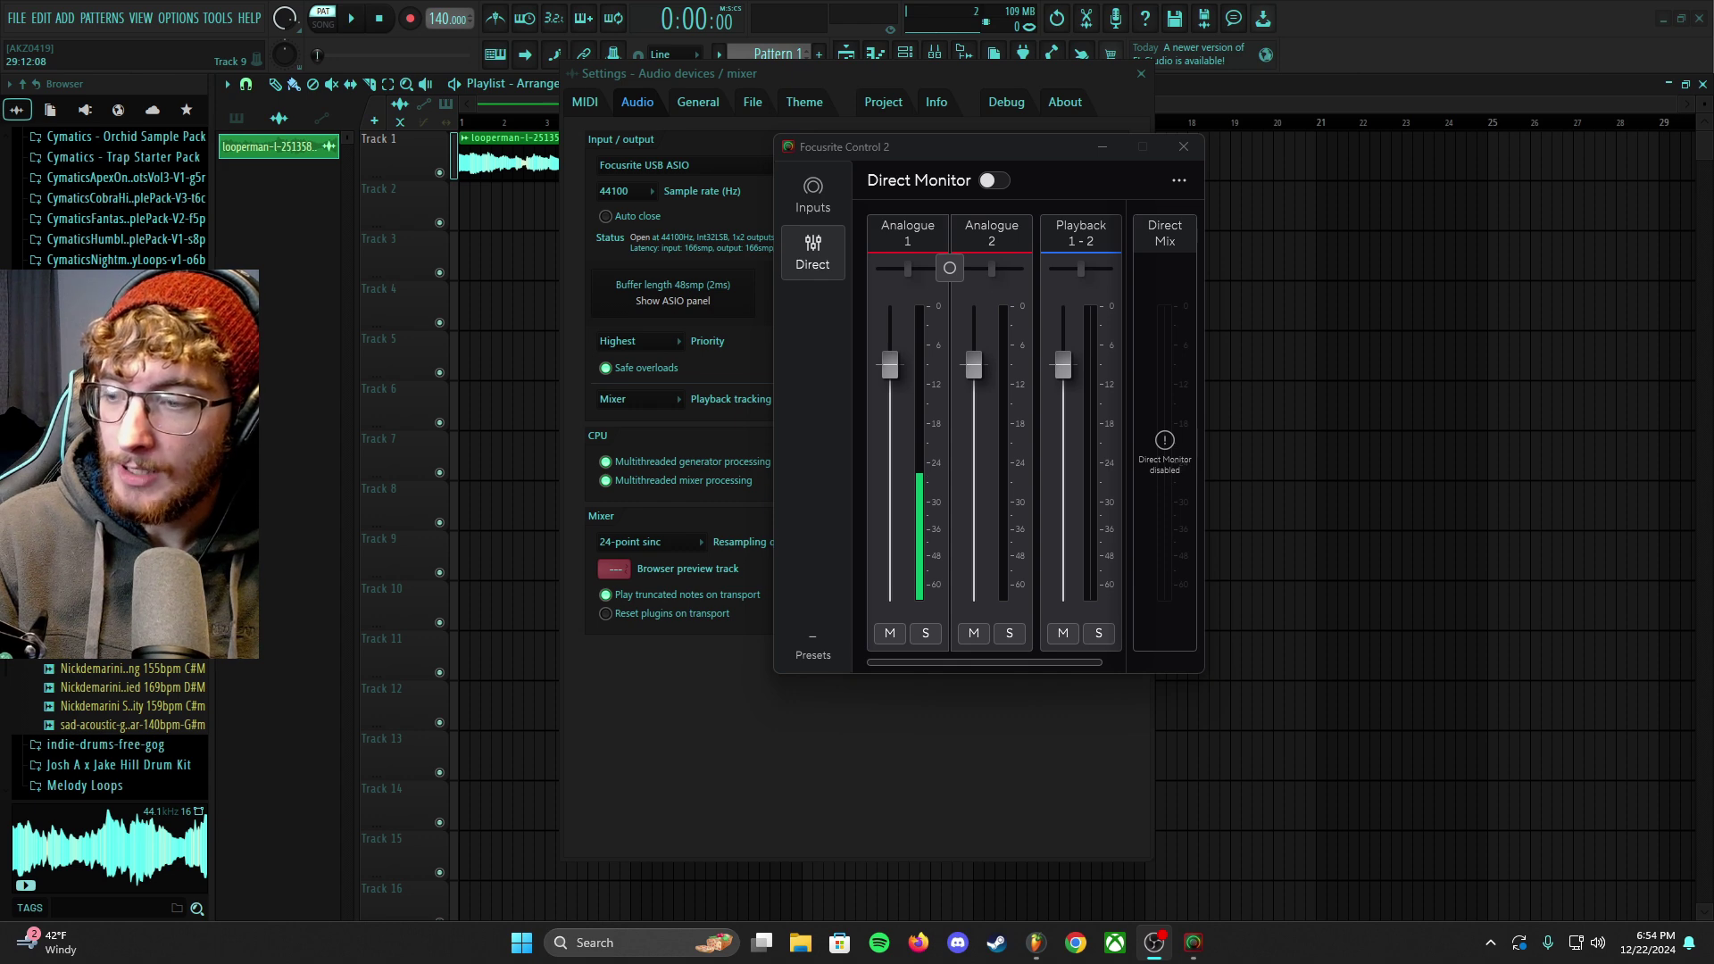
left_click(1390, 29)
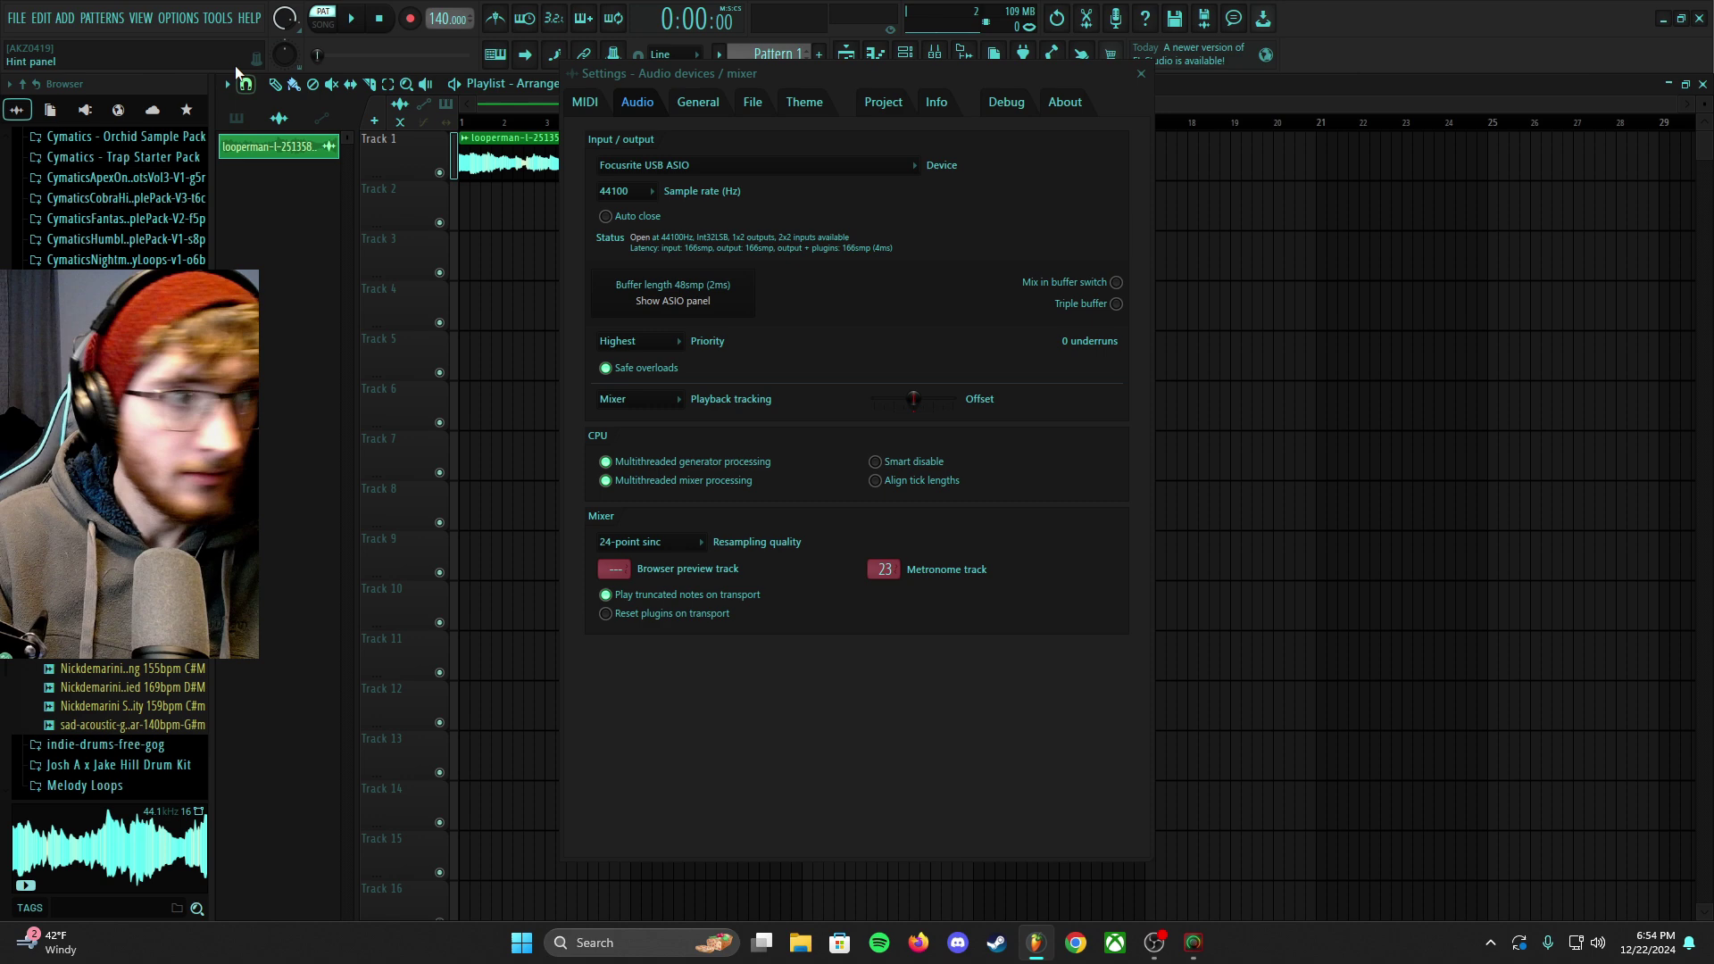
- Play the guitar loop in song mode, then stop playback
left_click(321, 38)
key("space")
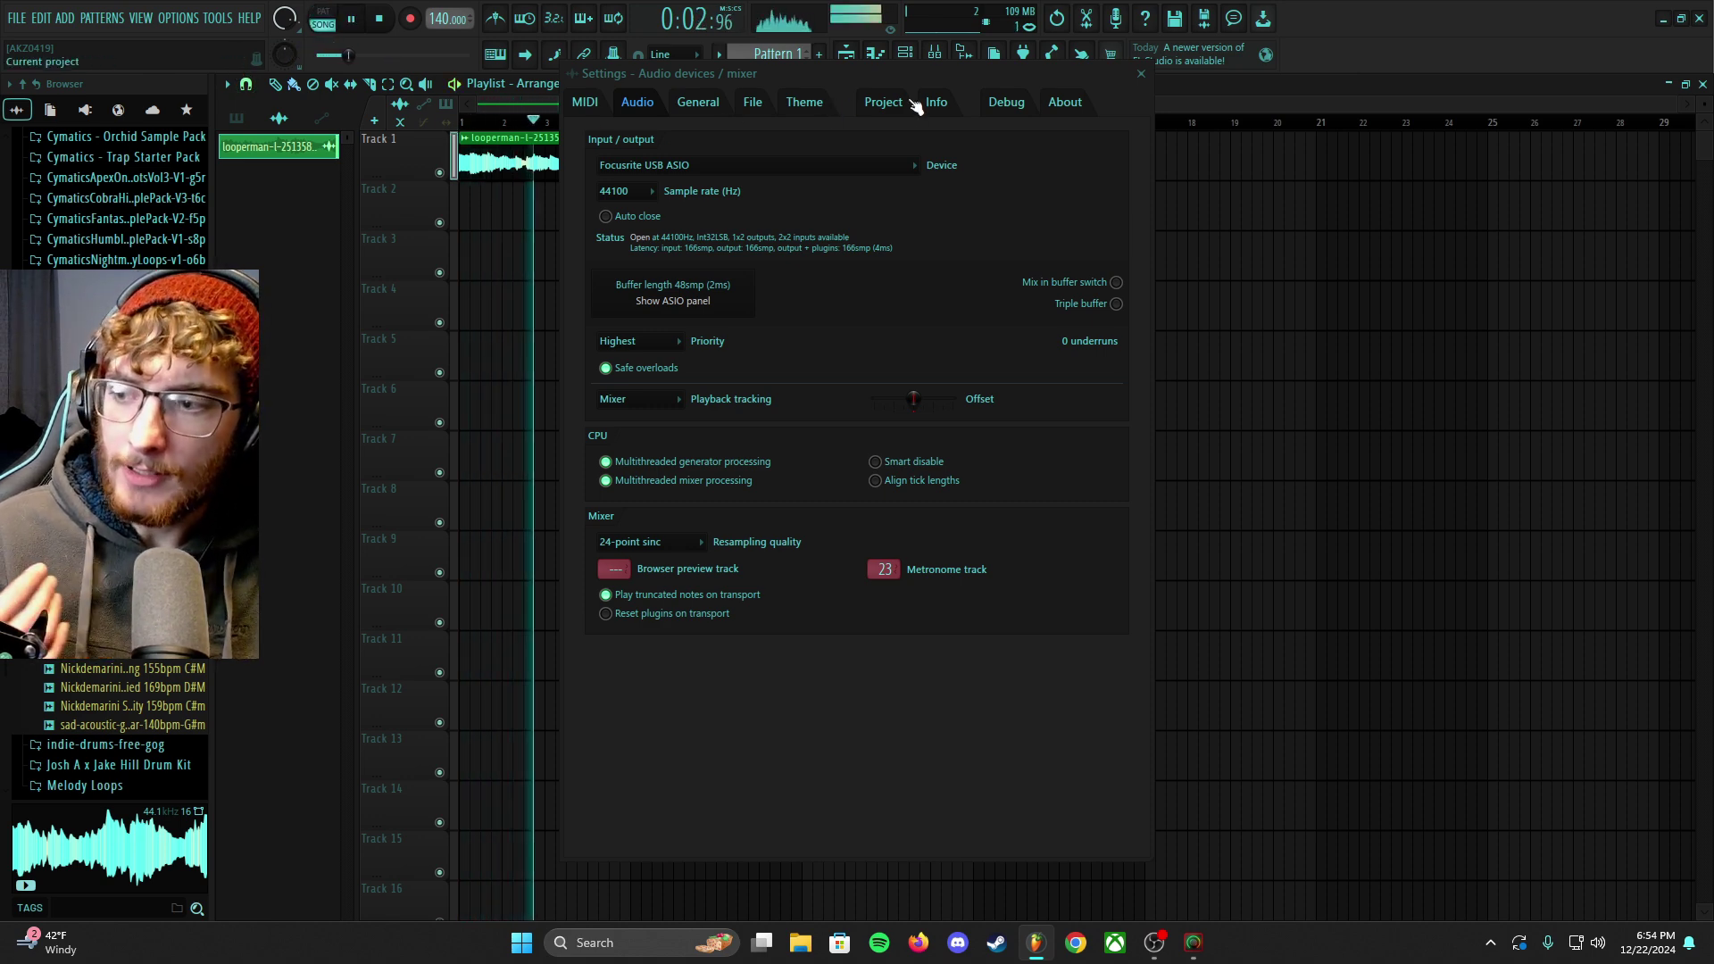
key("space")
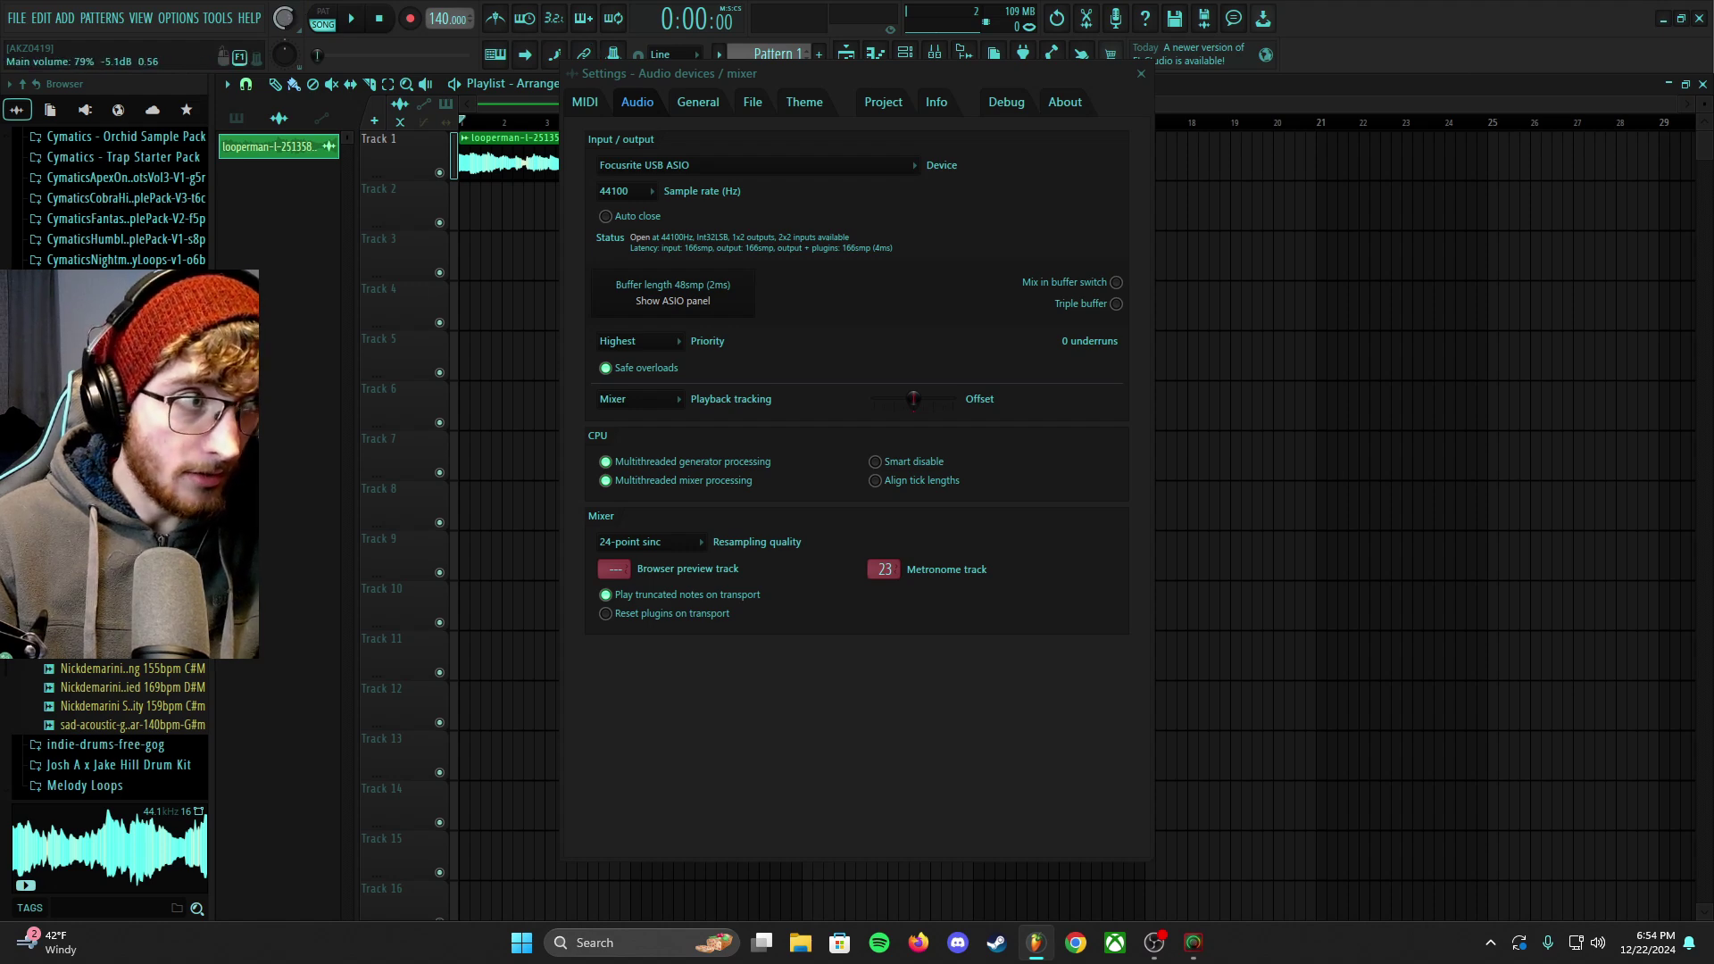
- Turn down FL Studio's master volume and raise the Windows system volume to 100
scroll(283, 18, "down", 5)
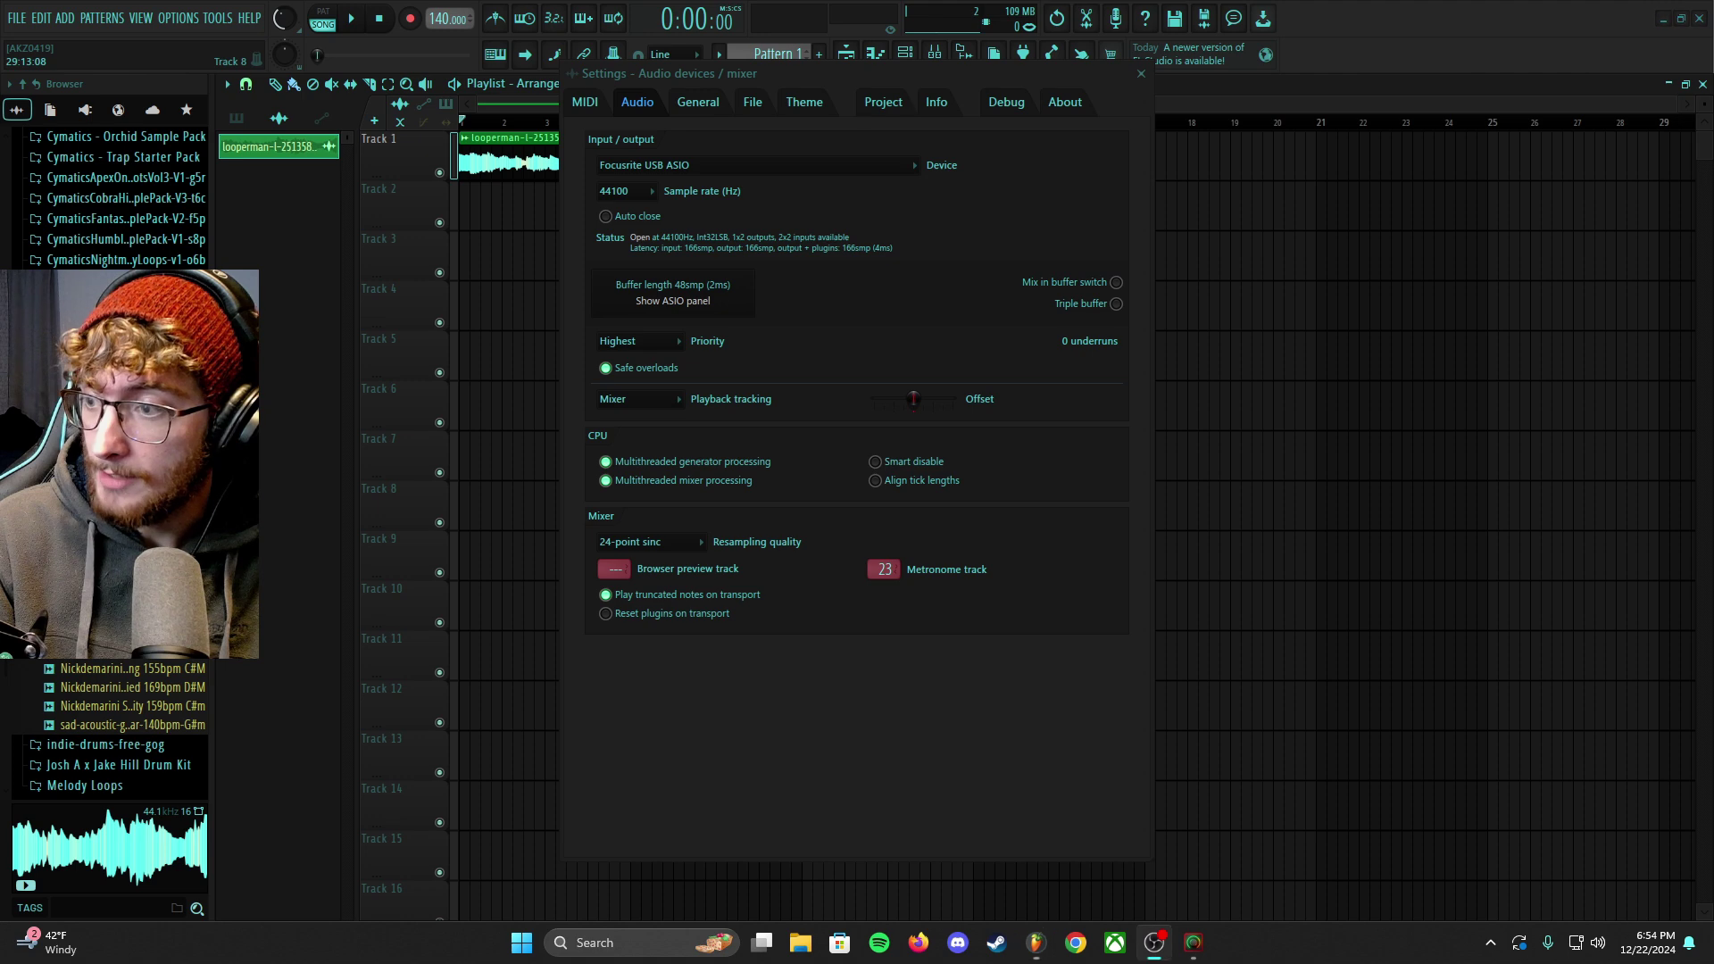
left_click(1498, 61)
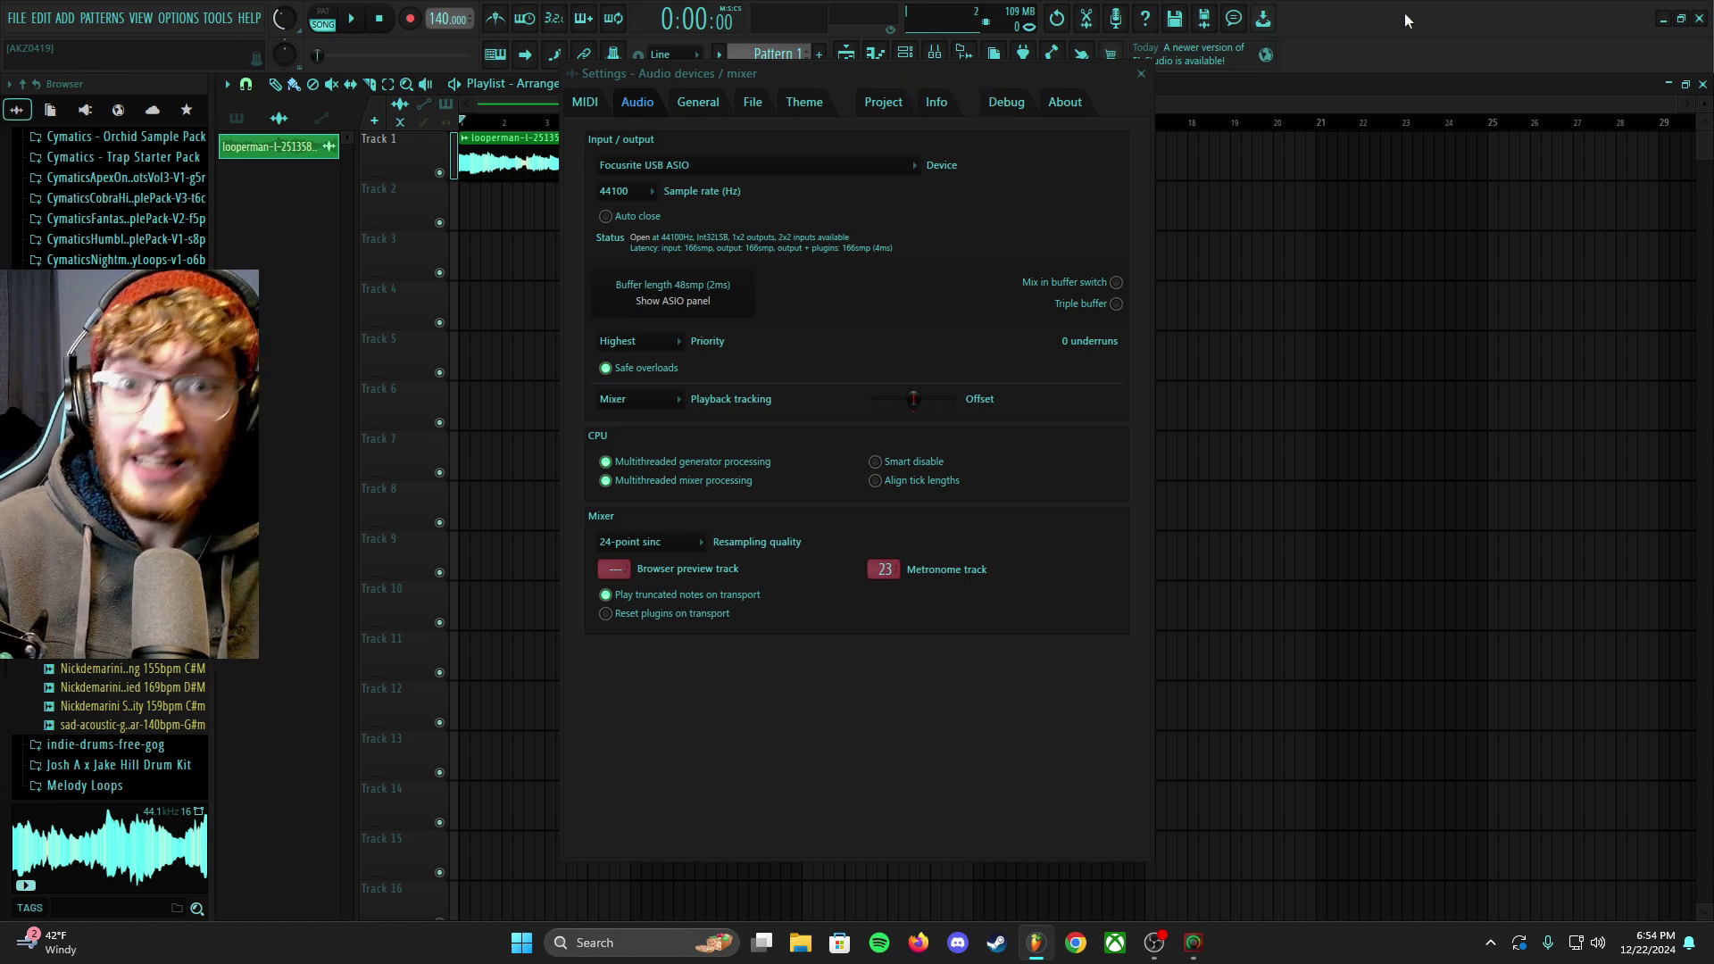
key("XF86AudioLowerVolume")
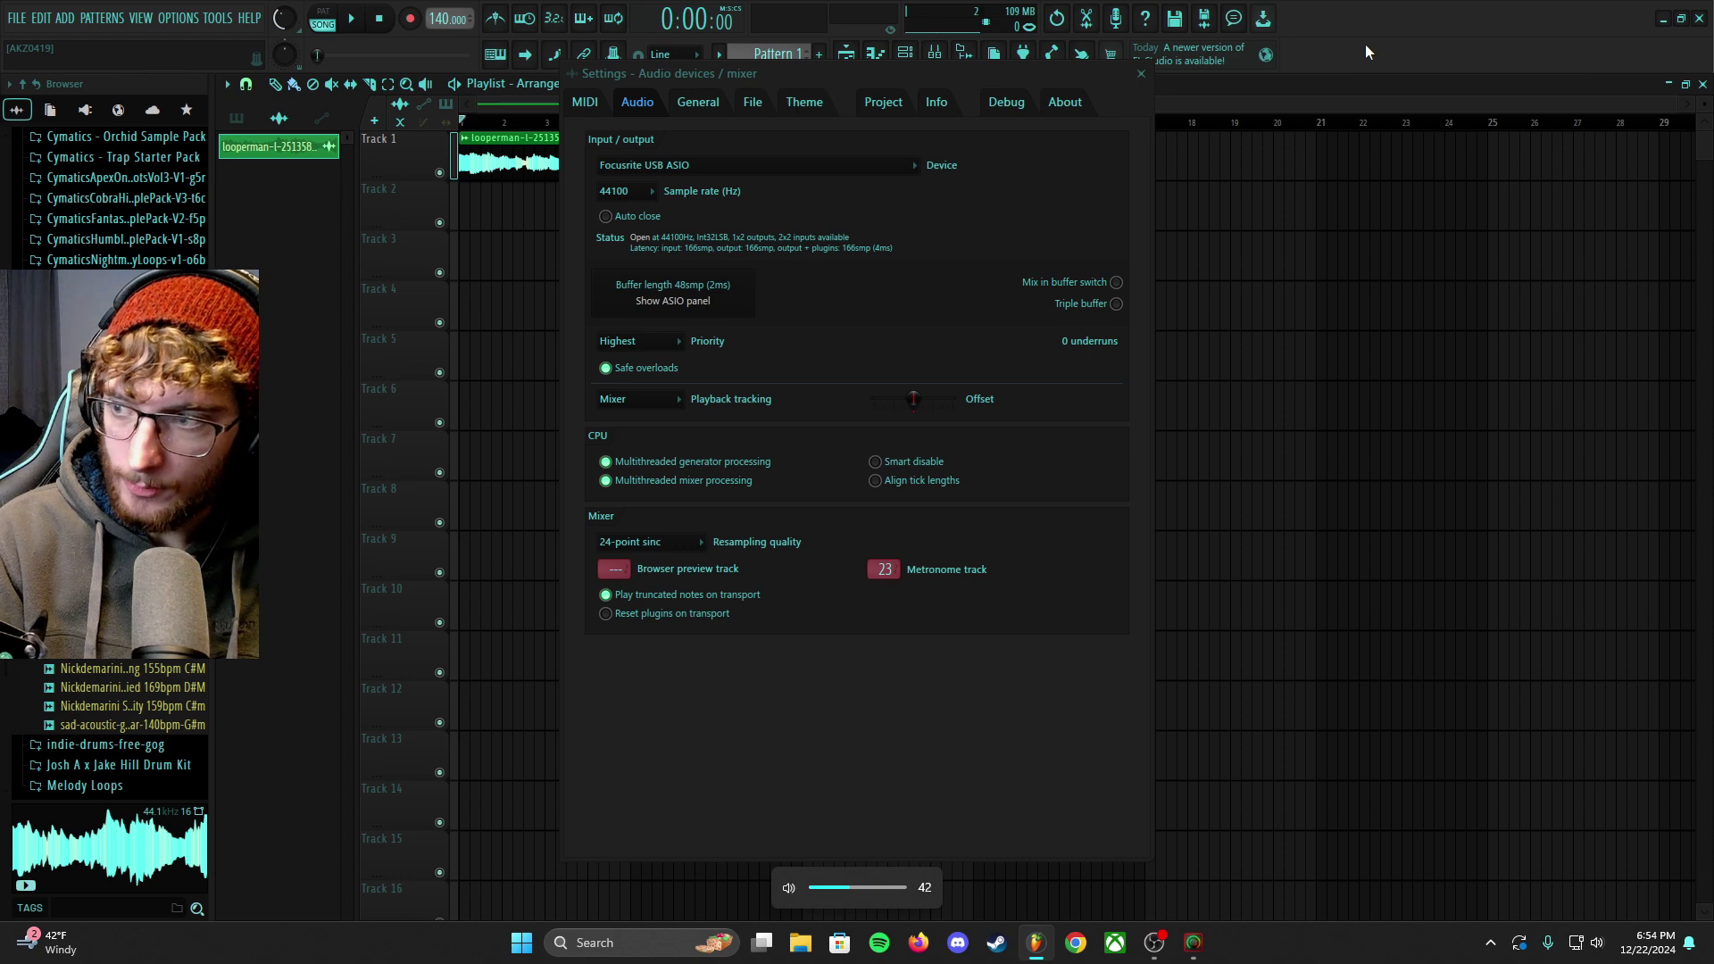
key("XF86AudioRaiseVolume")
key("XF86AudioRaiseVolume")
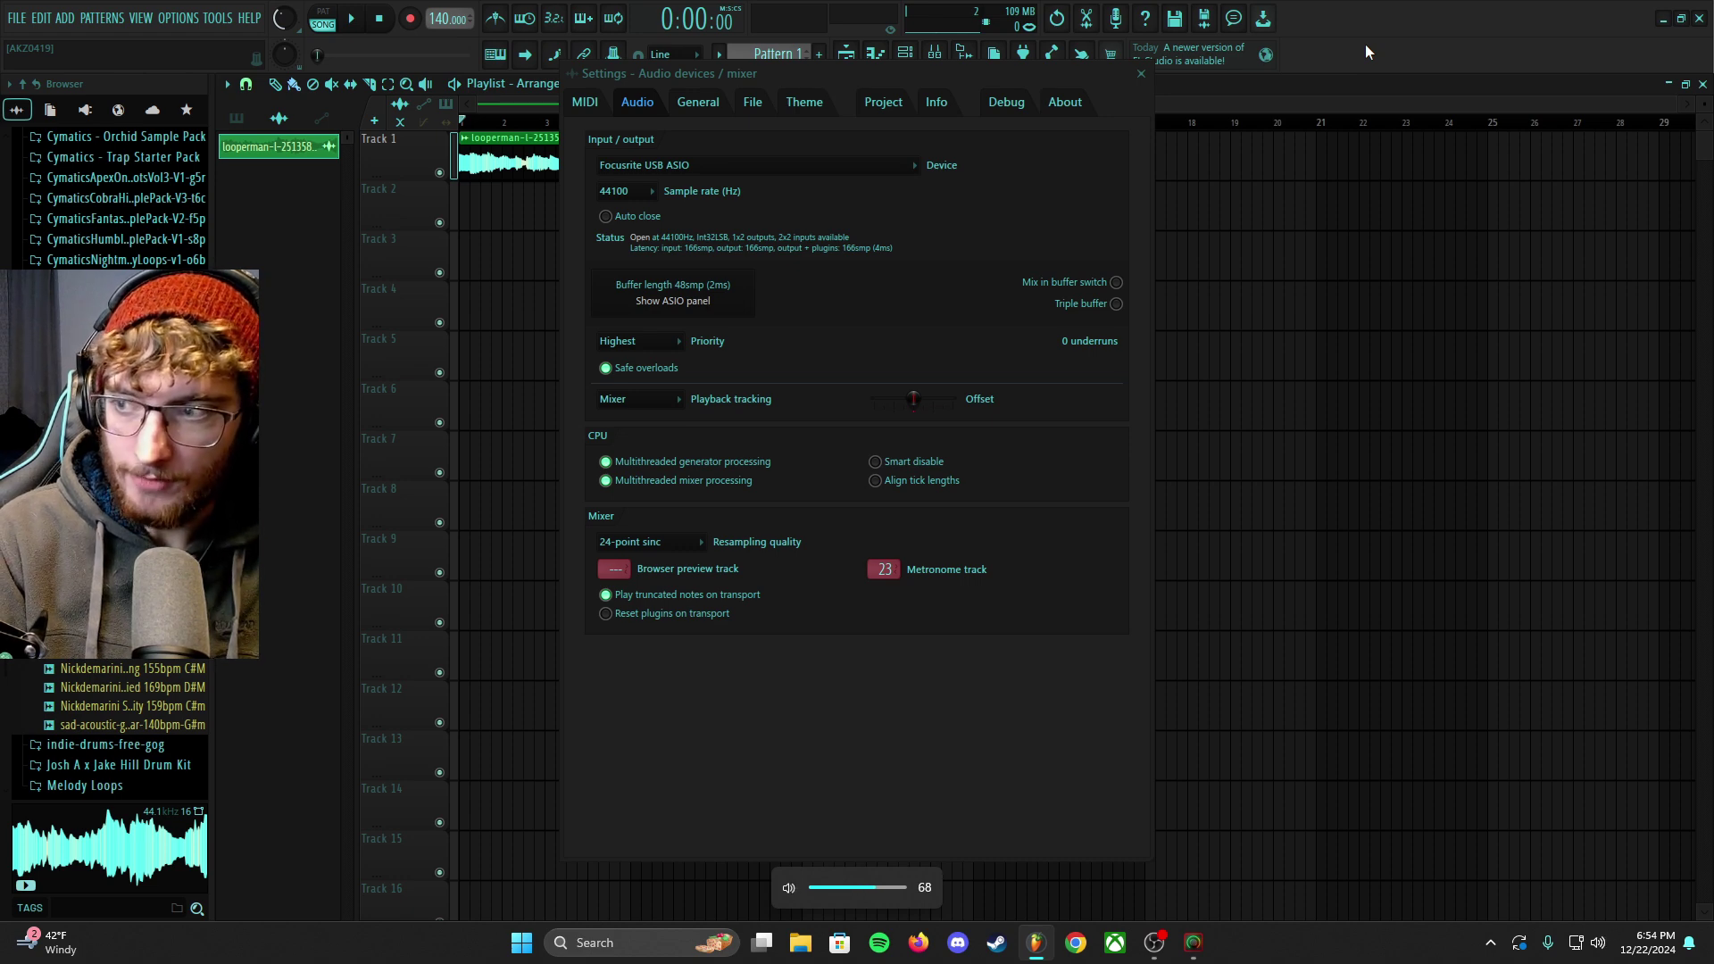
key("XF86AudioRaiseVolume")
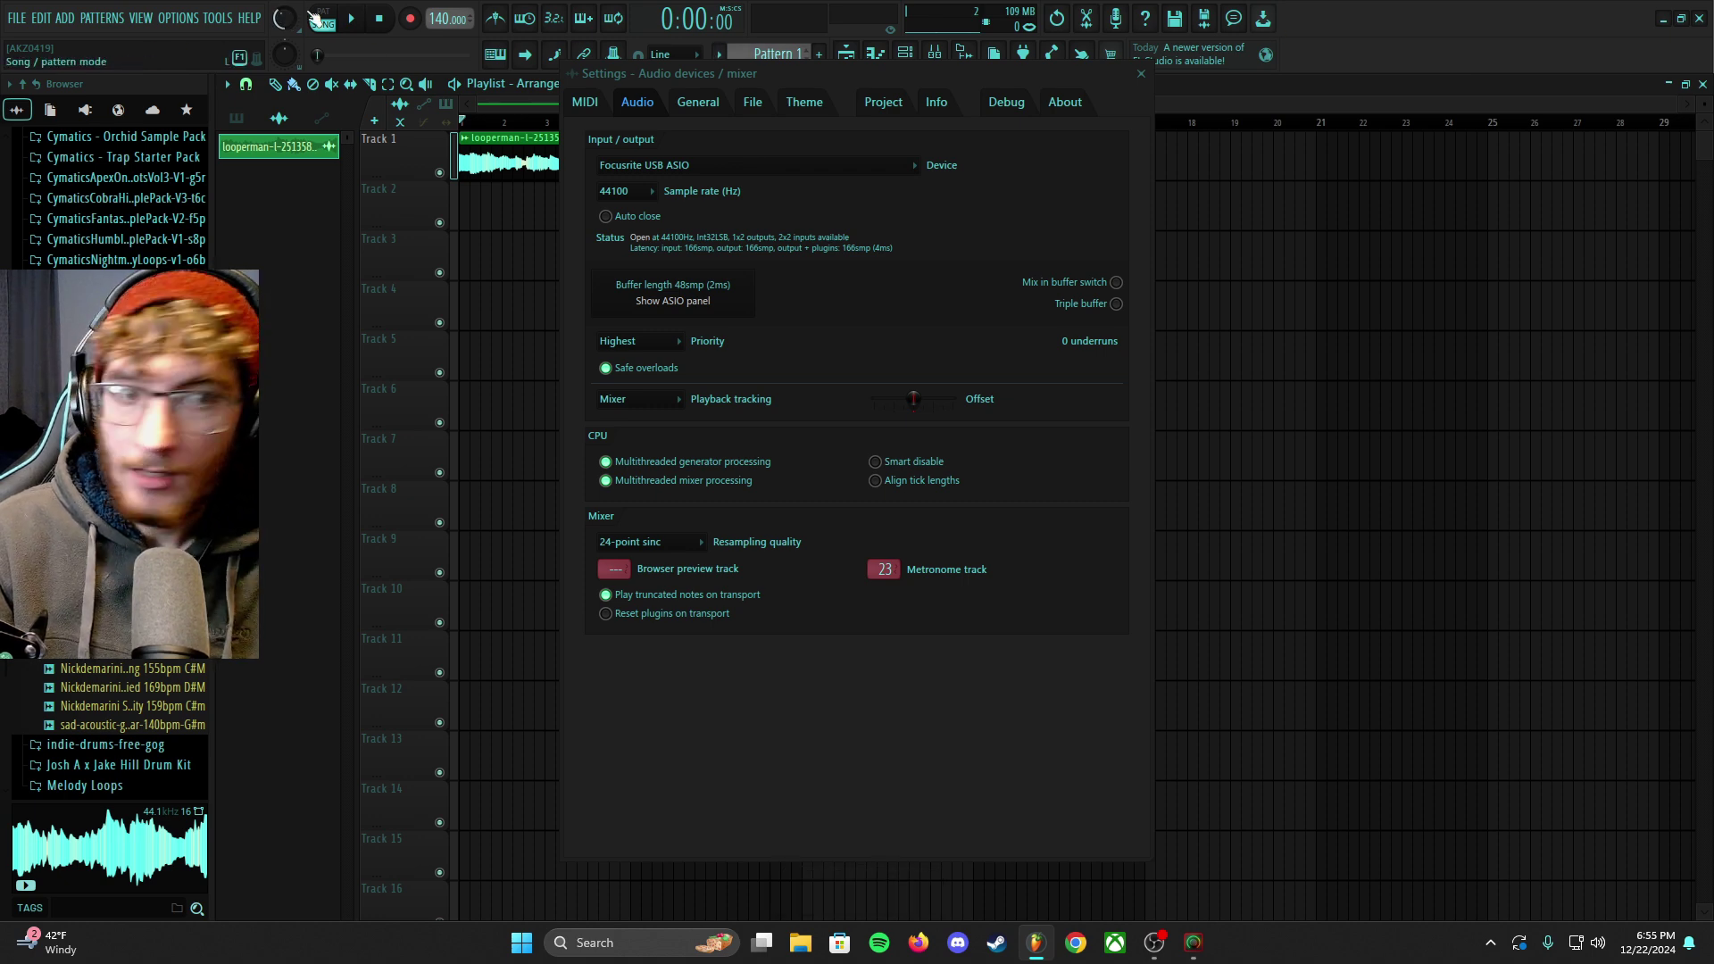
- Tick Loopback L + R in the Scarlett 2i2's Expose/Hide Windows Channels settings and apply with OK
left_click(1489, 943)
right_click(1527, 817)
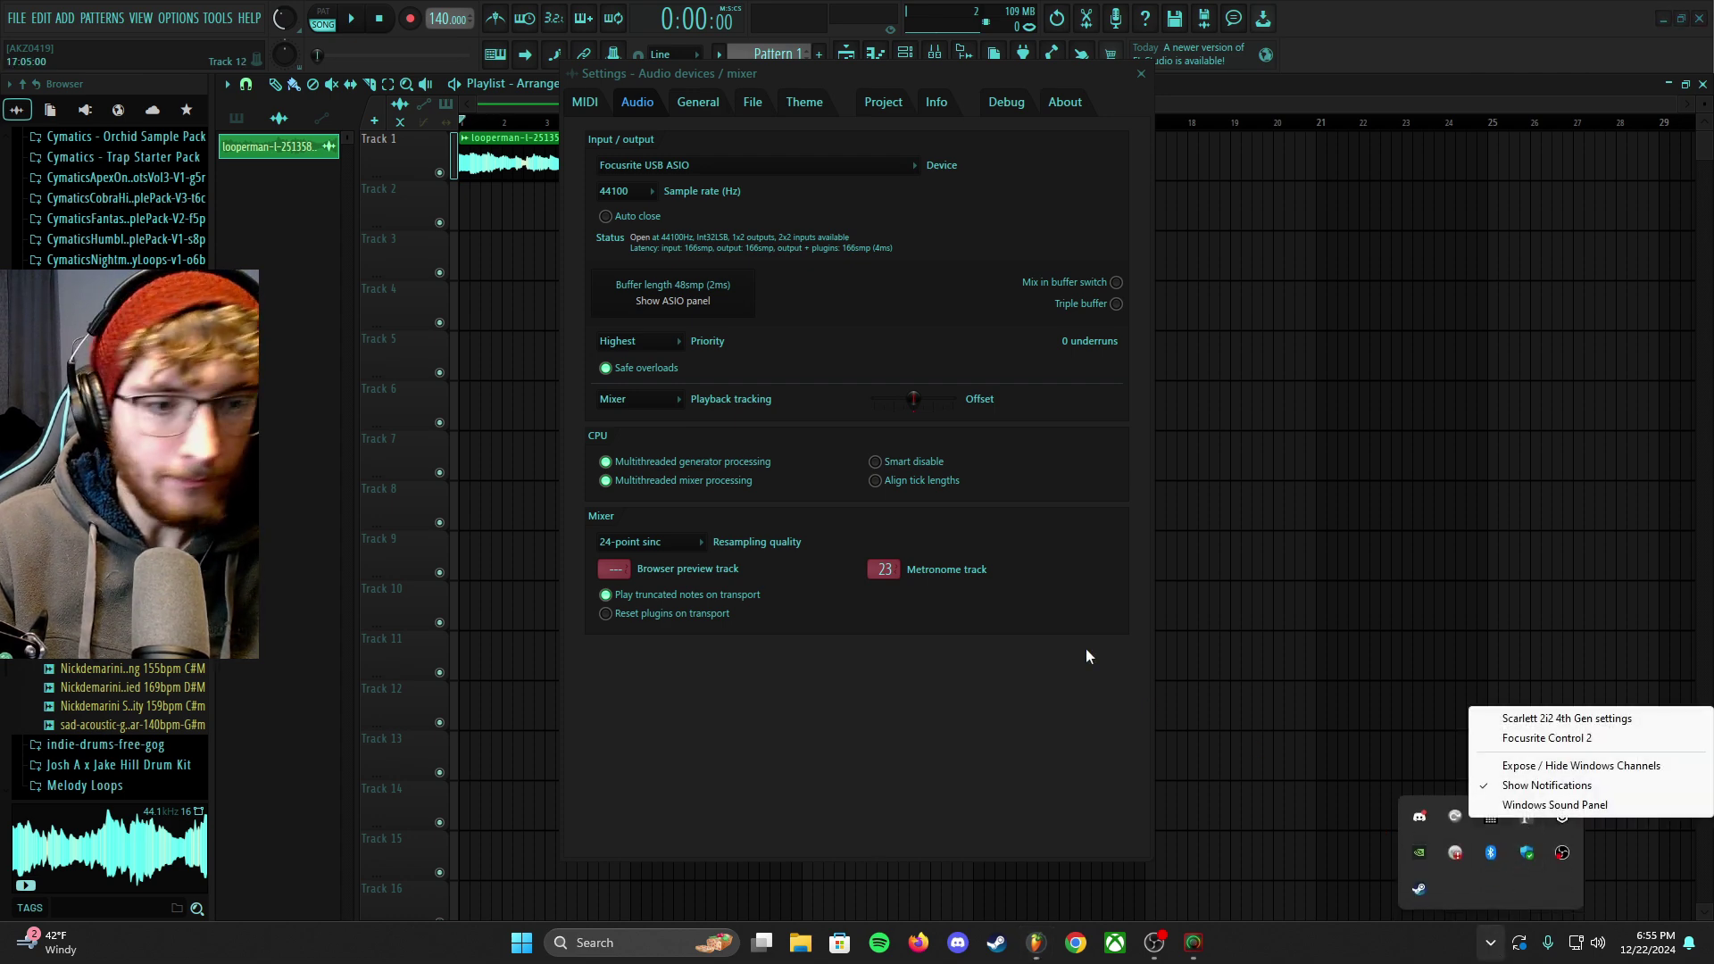
left_click(1532, 765)
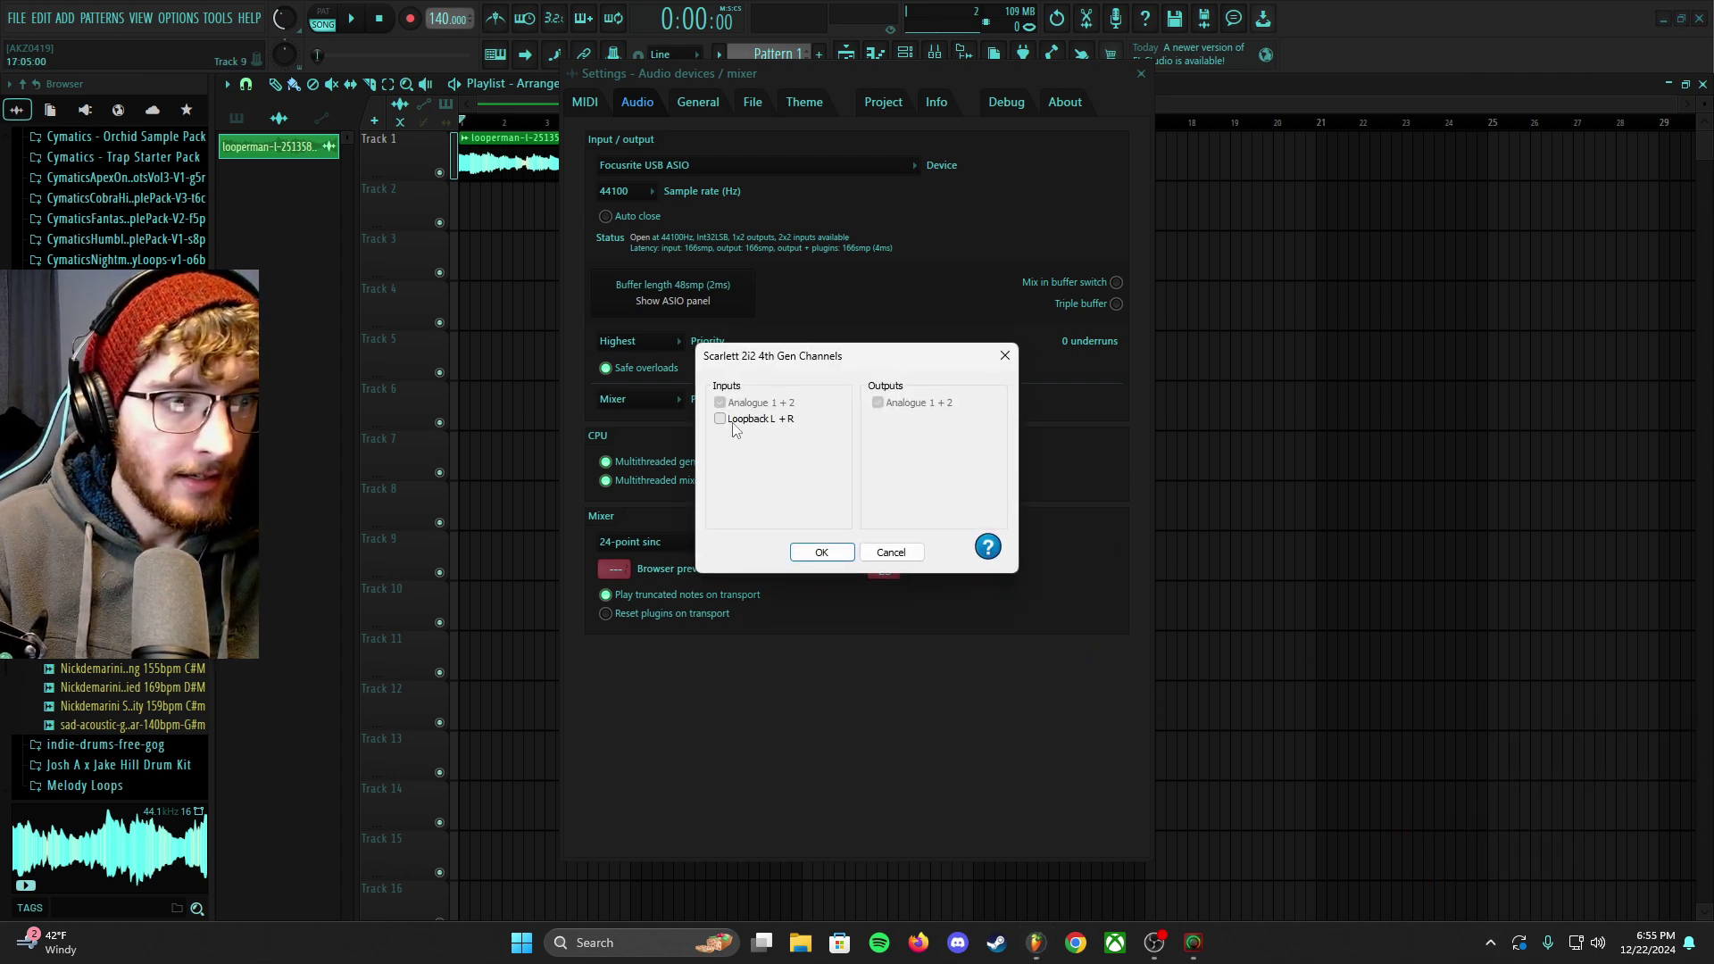
left_click(734, 431)
left_click(821, 551)
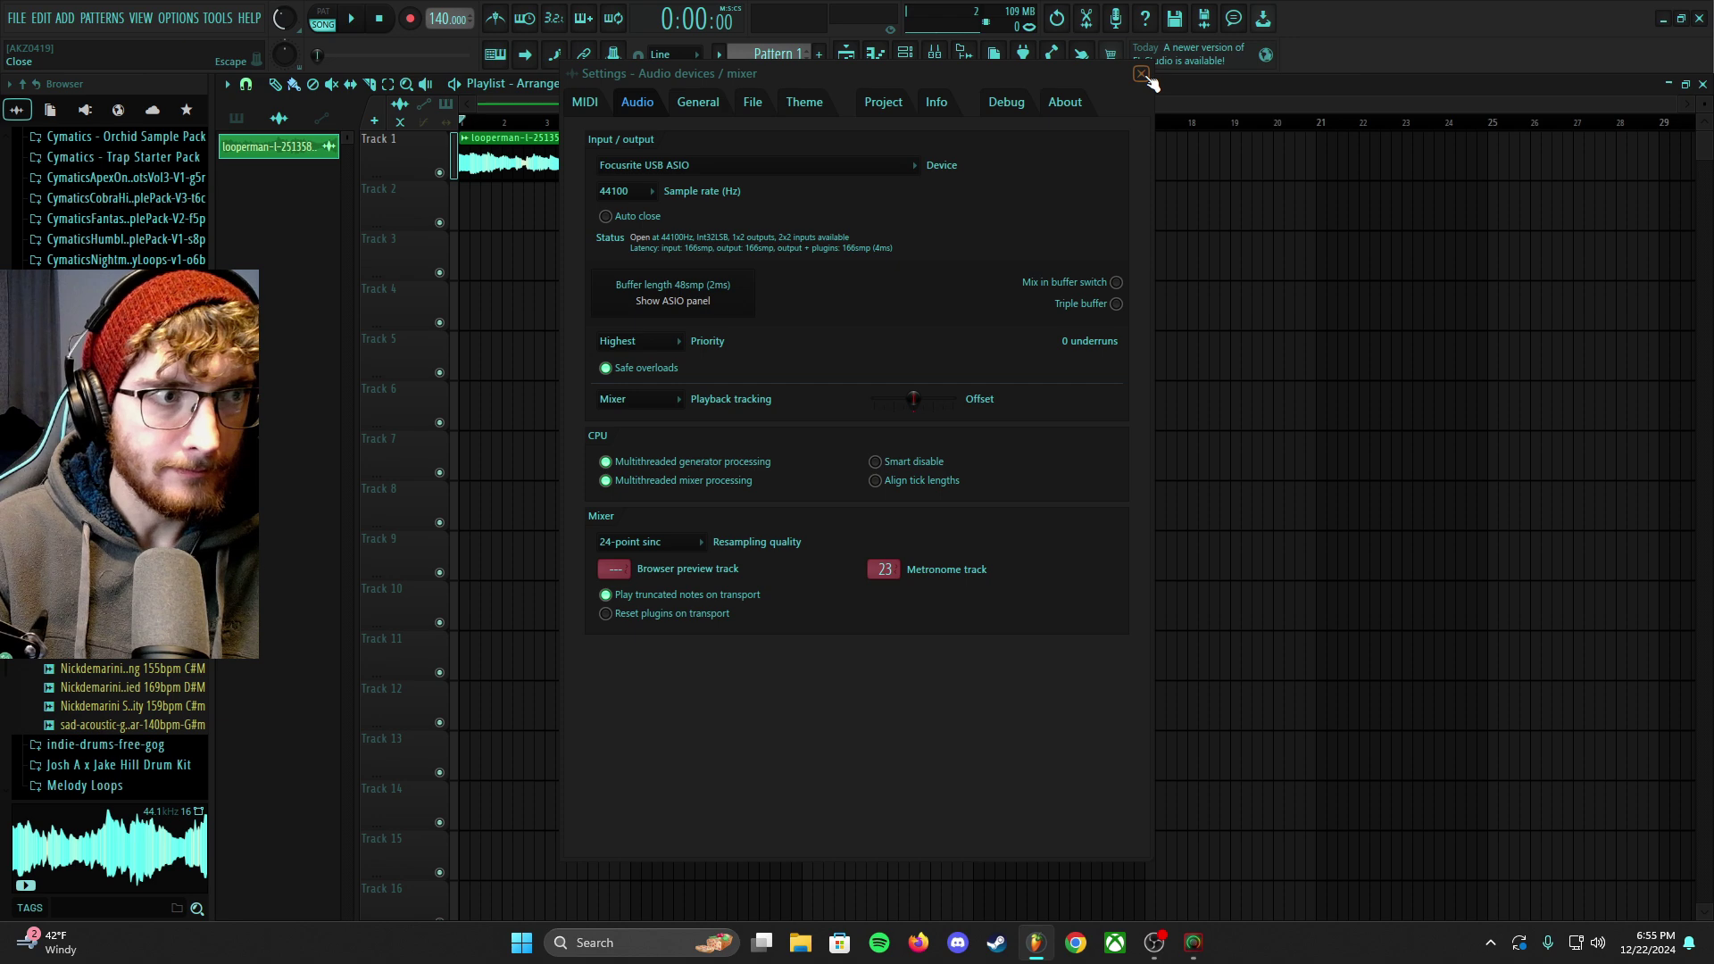
key("space")
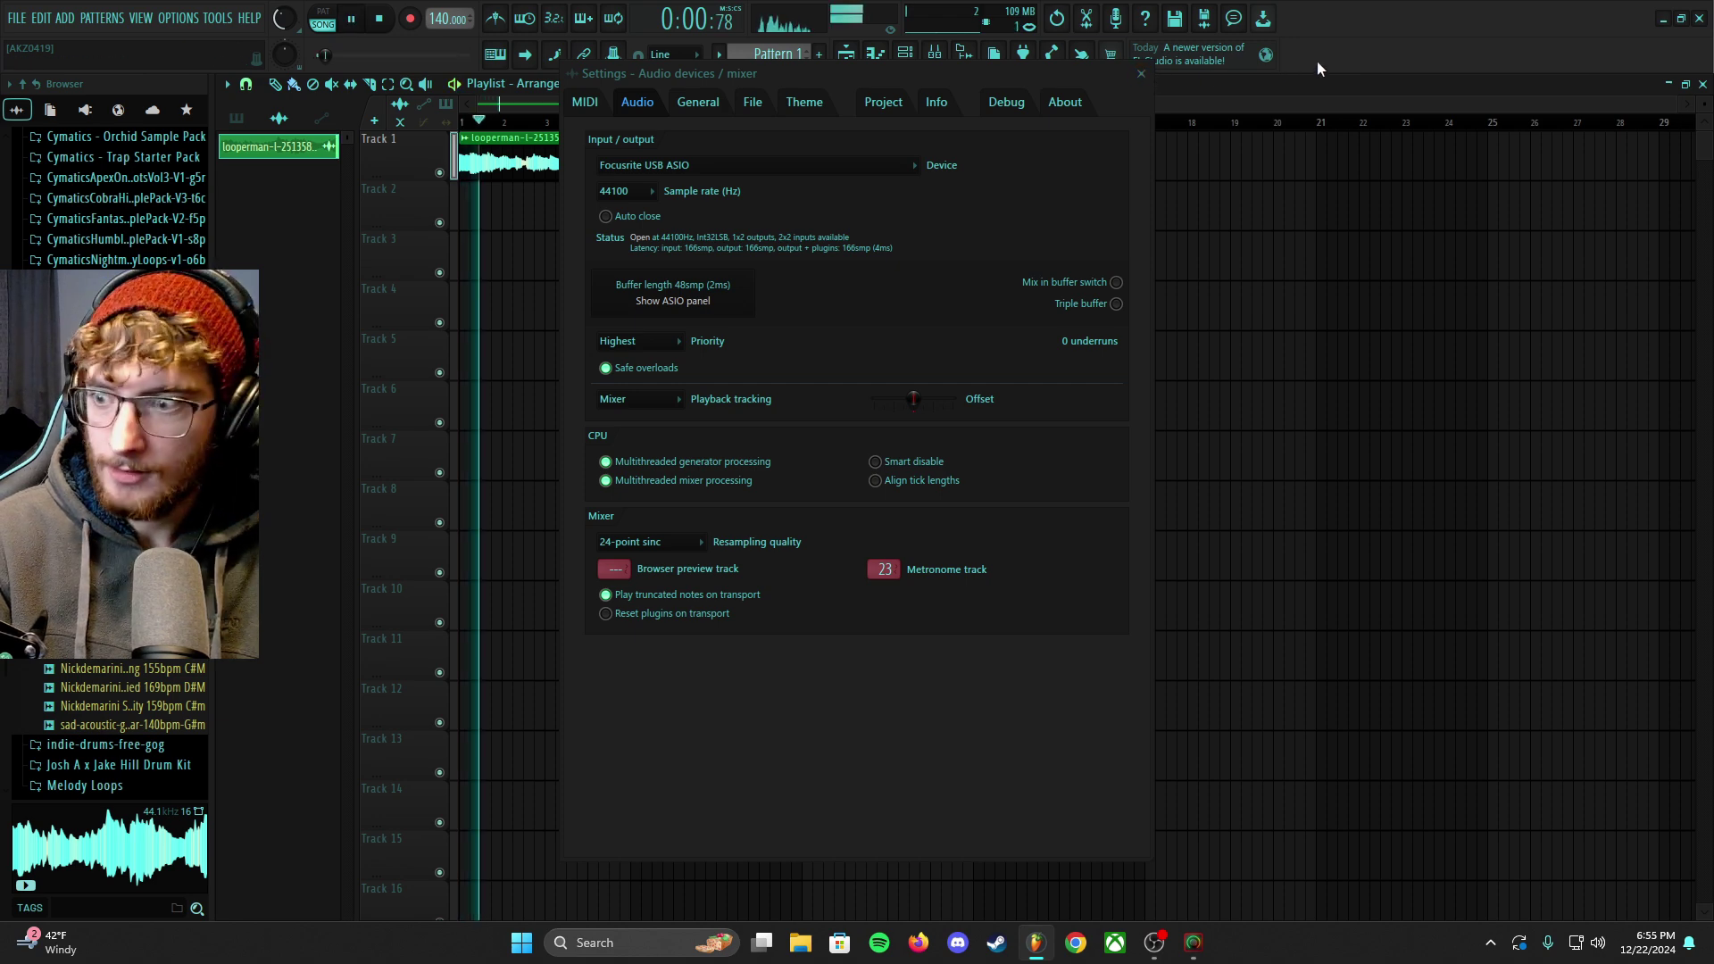
key("space")
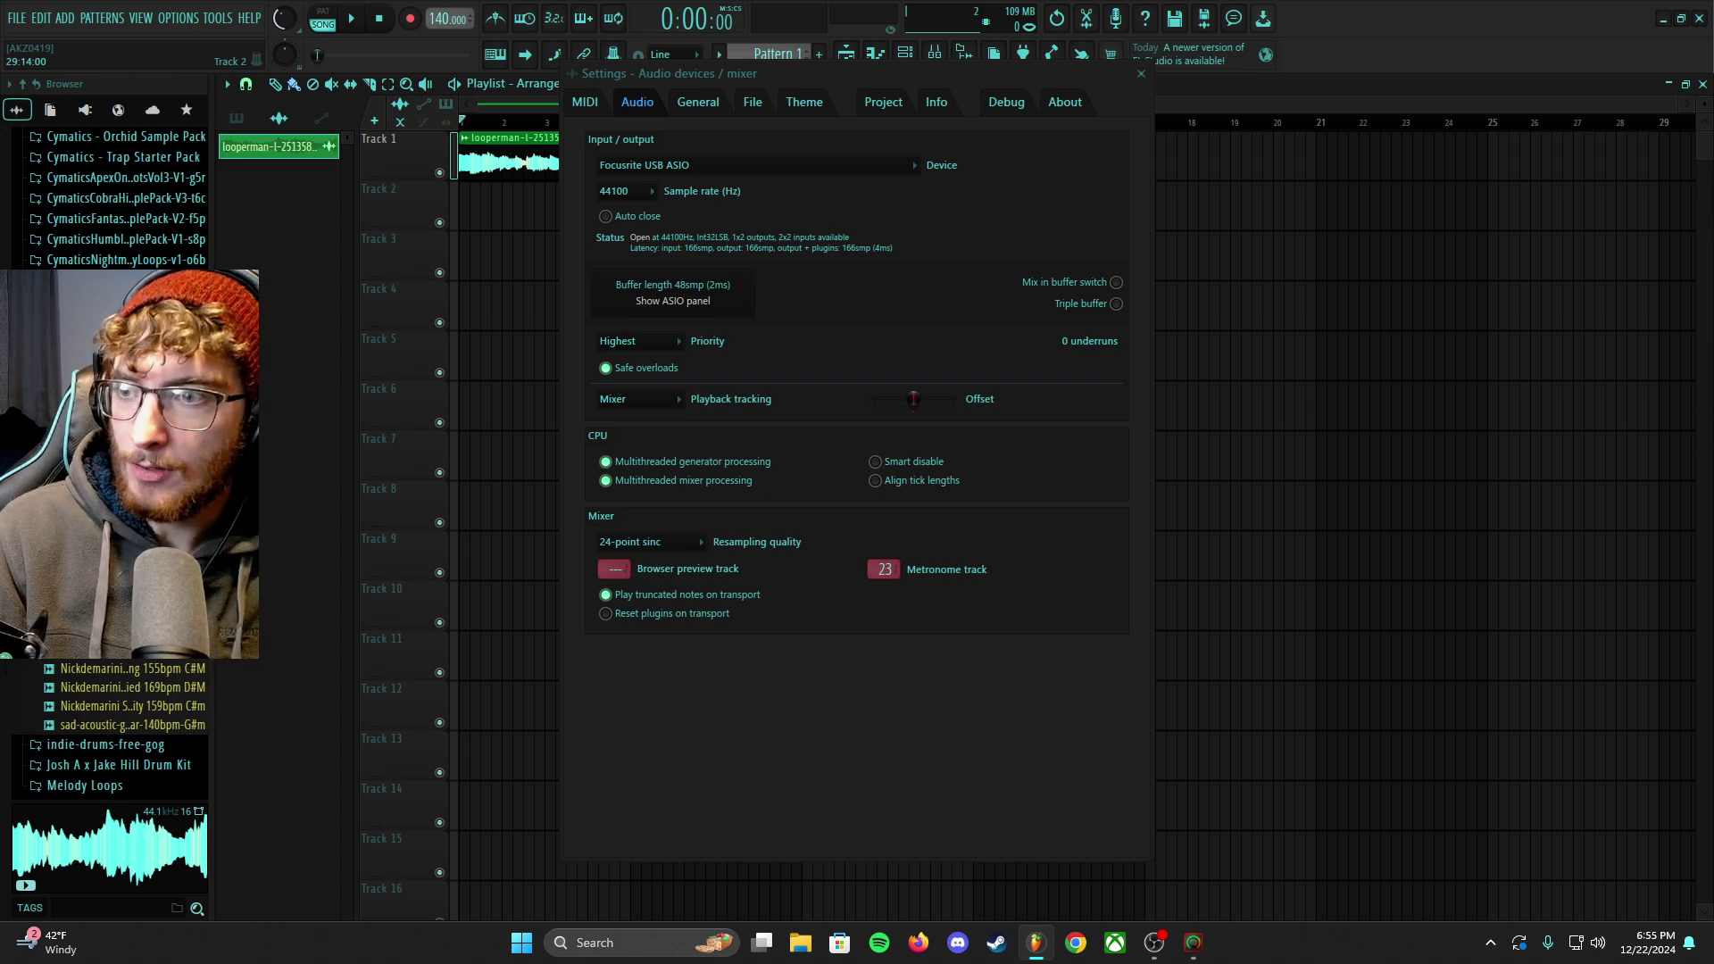
- In OBS, open the Loopback source's properties from its mixer menu and cancel
key("alt+Tab")
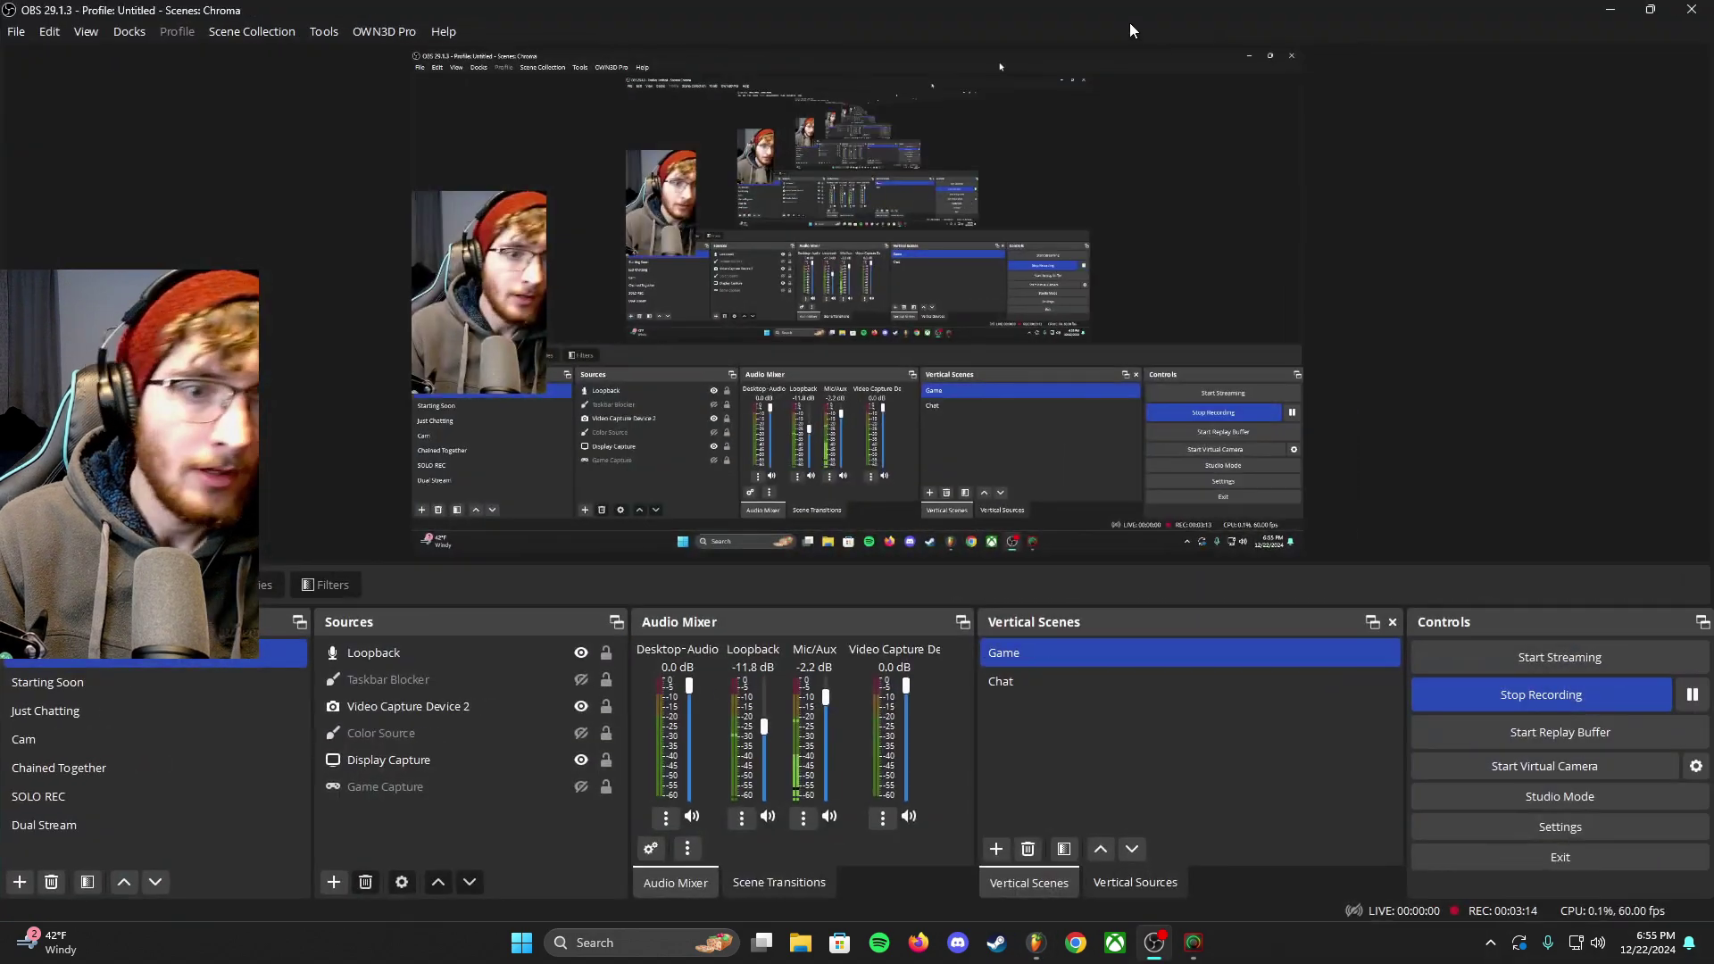
left_click(487, 710)
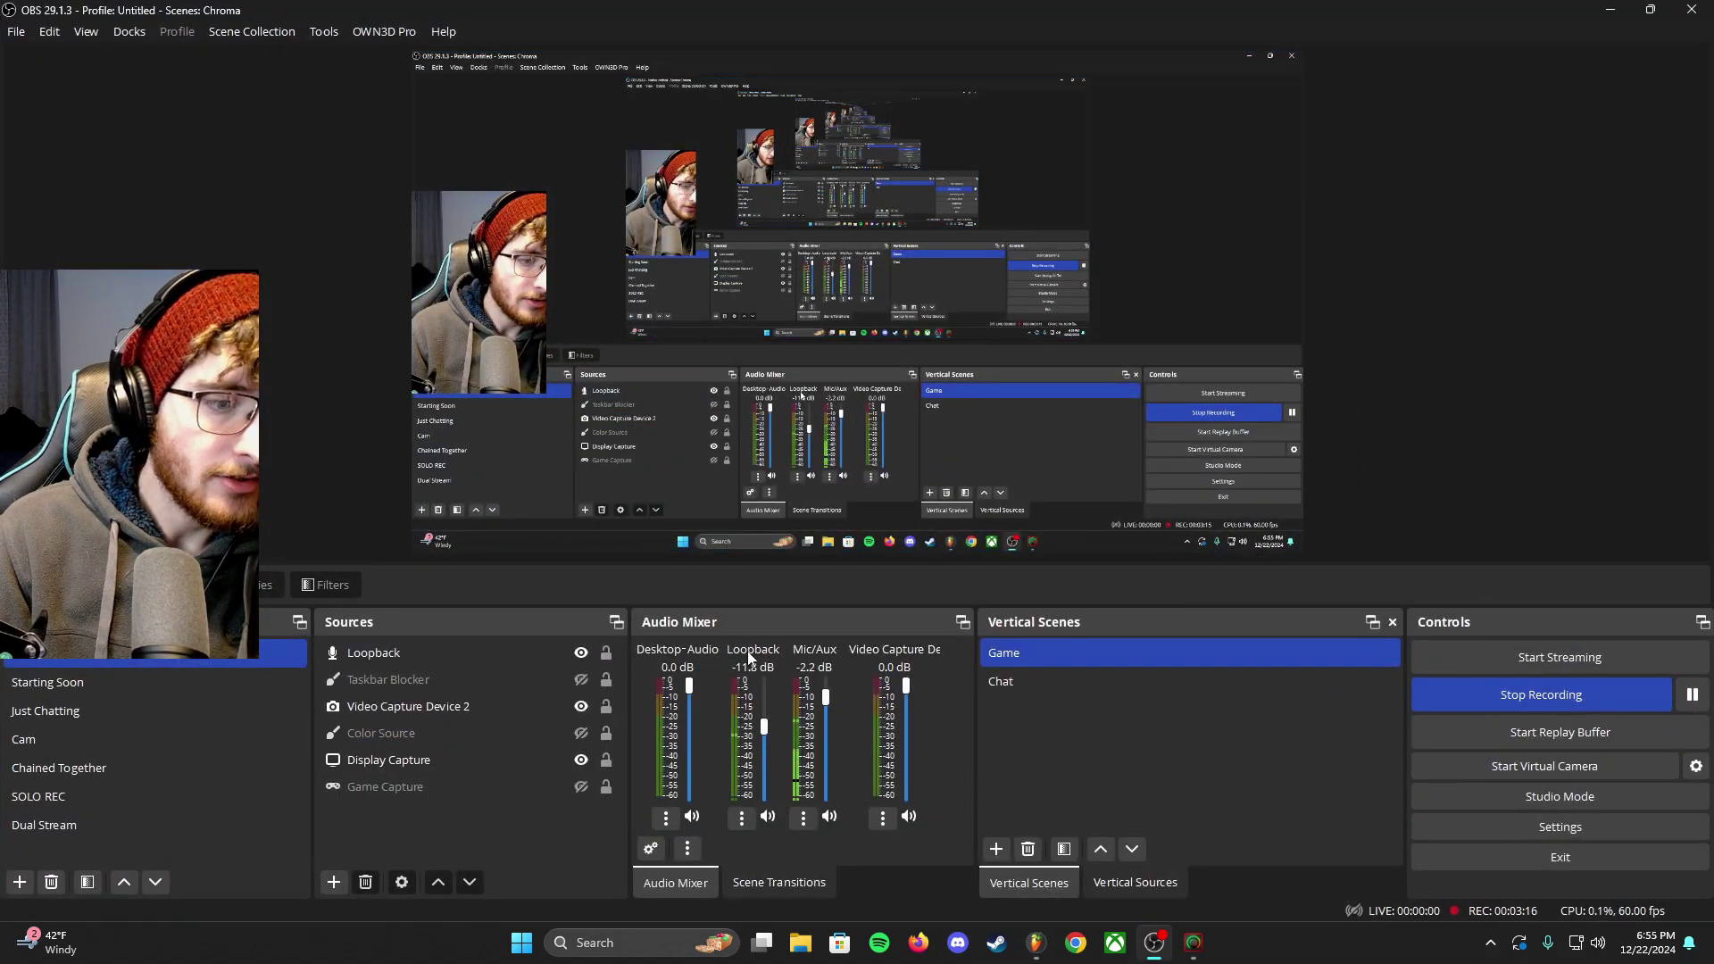
left_click(741, 818)
left_click(798, 780)
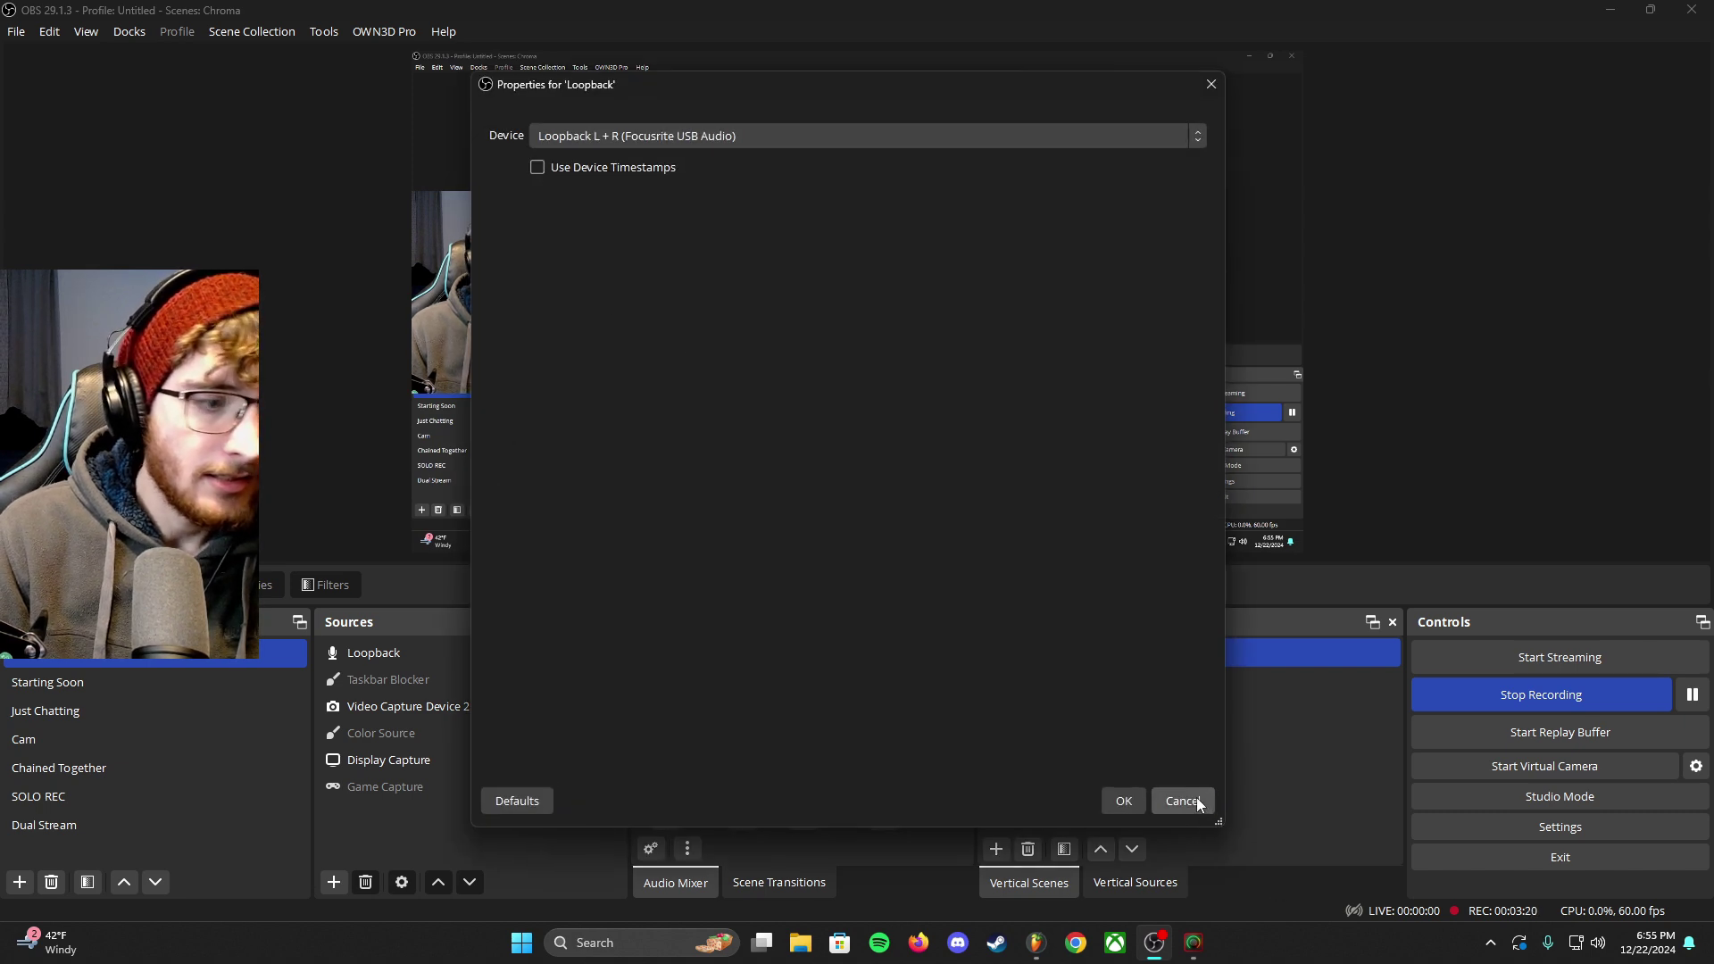
left_click(1182, 801)
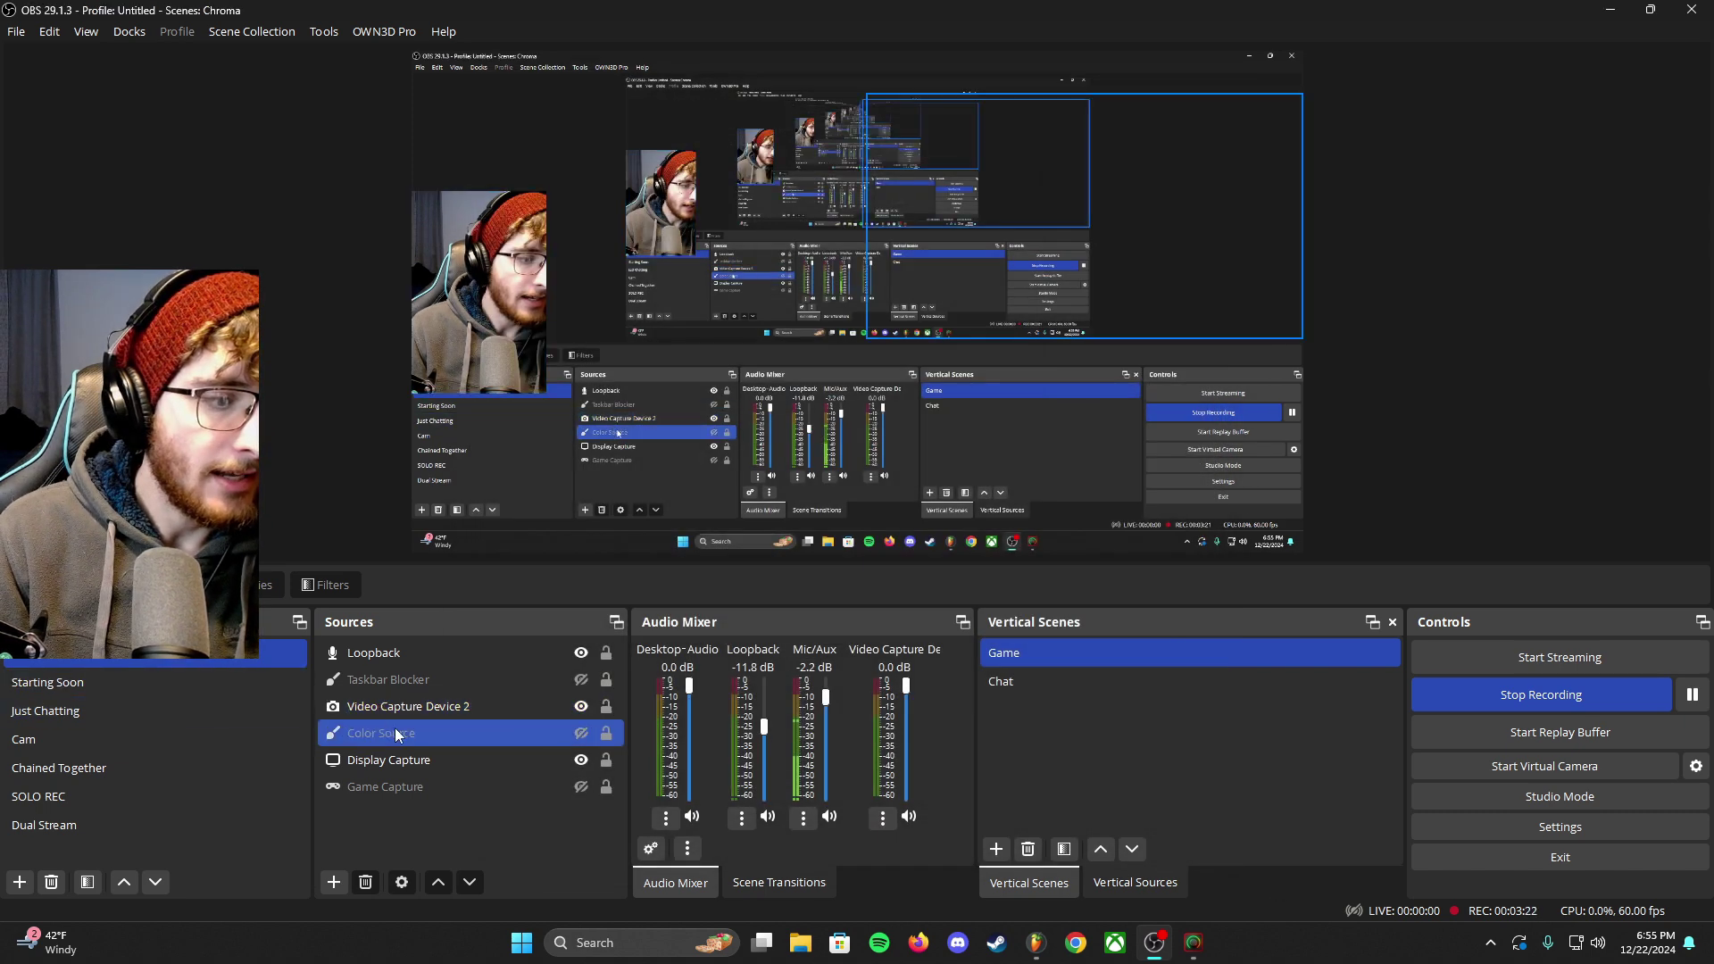
- Recheck the Loopback source's device (Loopback L + R), close it, and bring up the new-source list
left_click(390, 661)
double_click(390, 661)
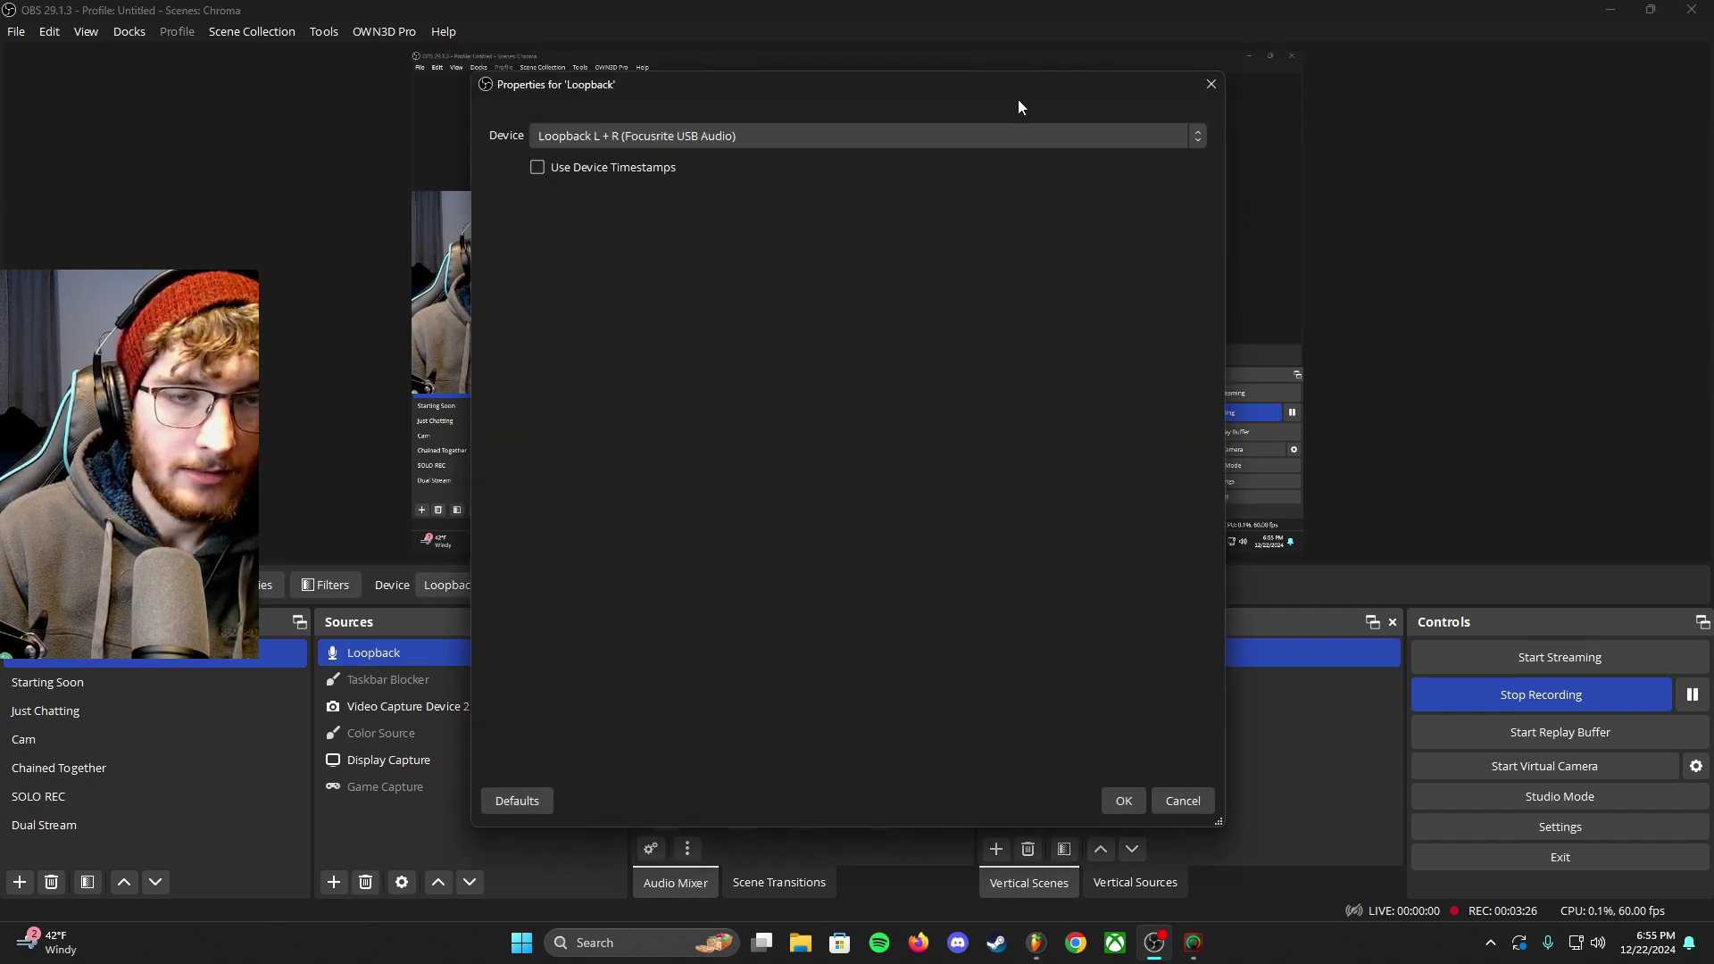
left_click(1211, 86)
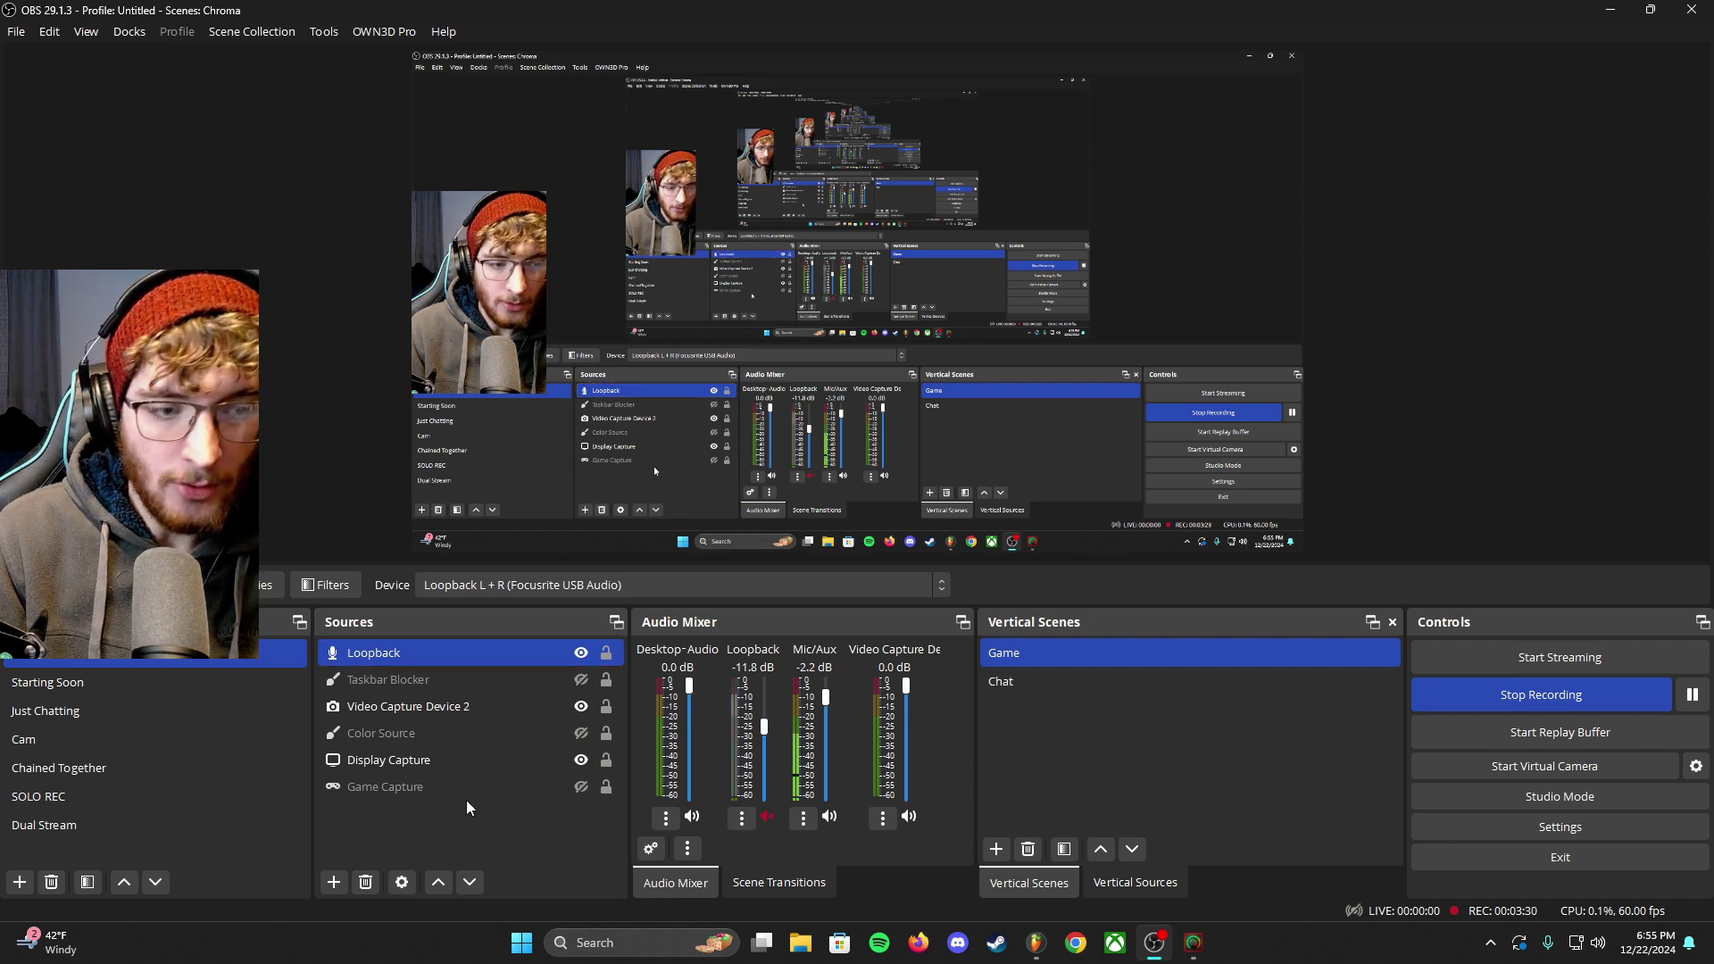
left_click(333, 882)
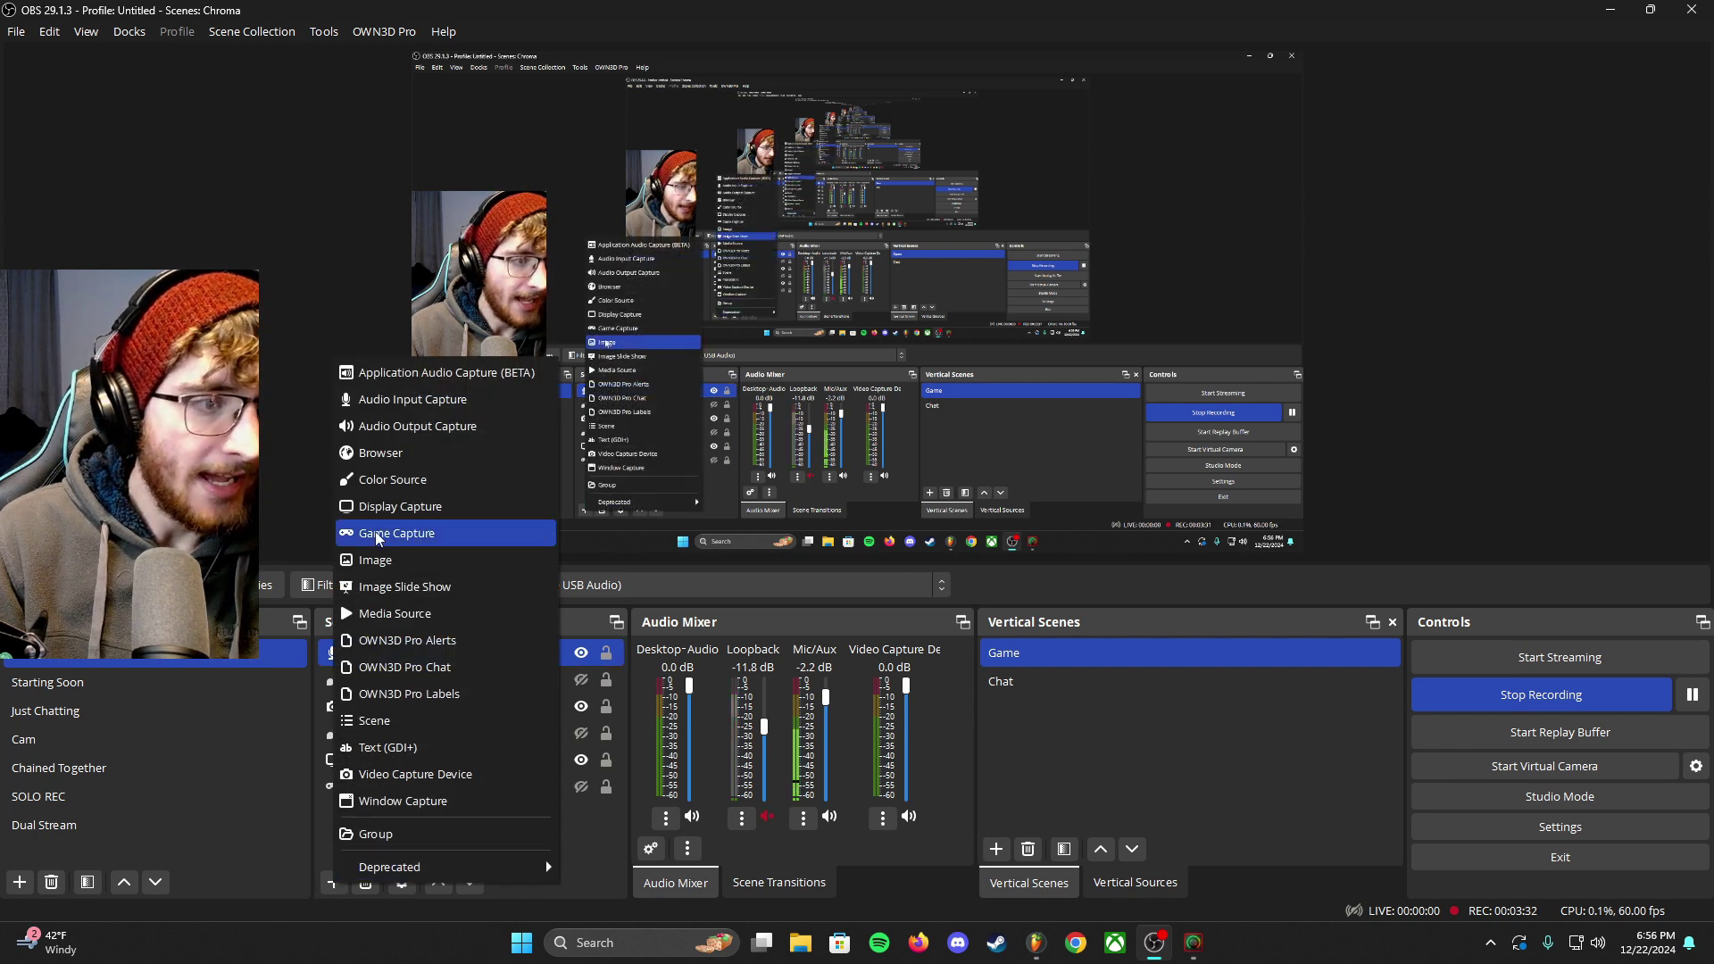
- Add an Audio Input Capture source, inspect its device list, and discard its properties
left_click(393, 406)
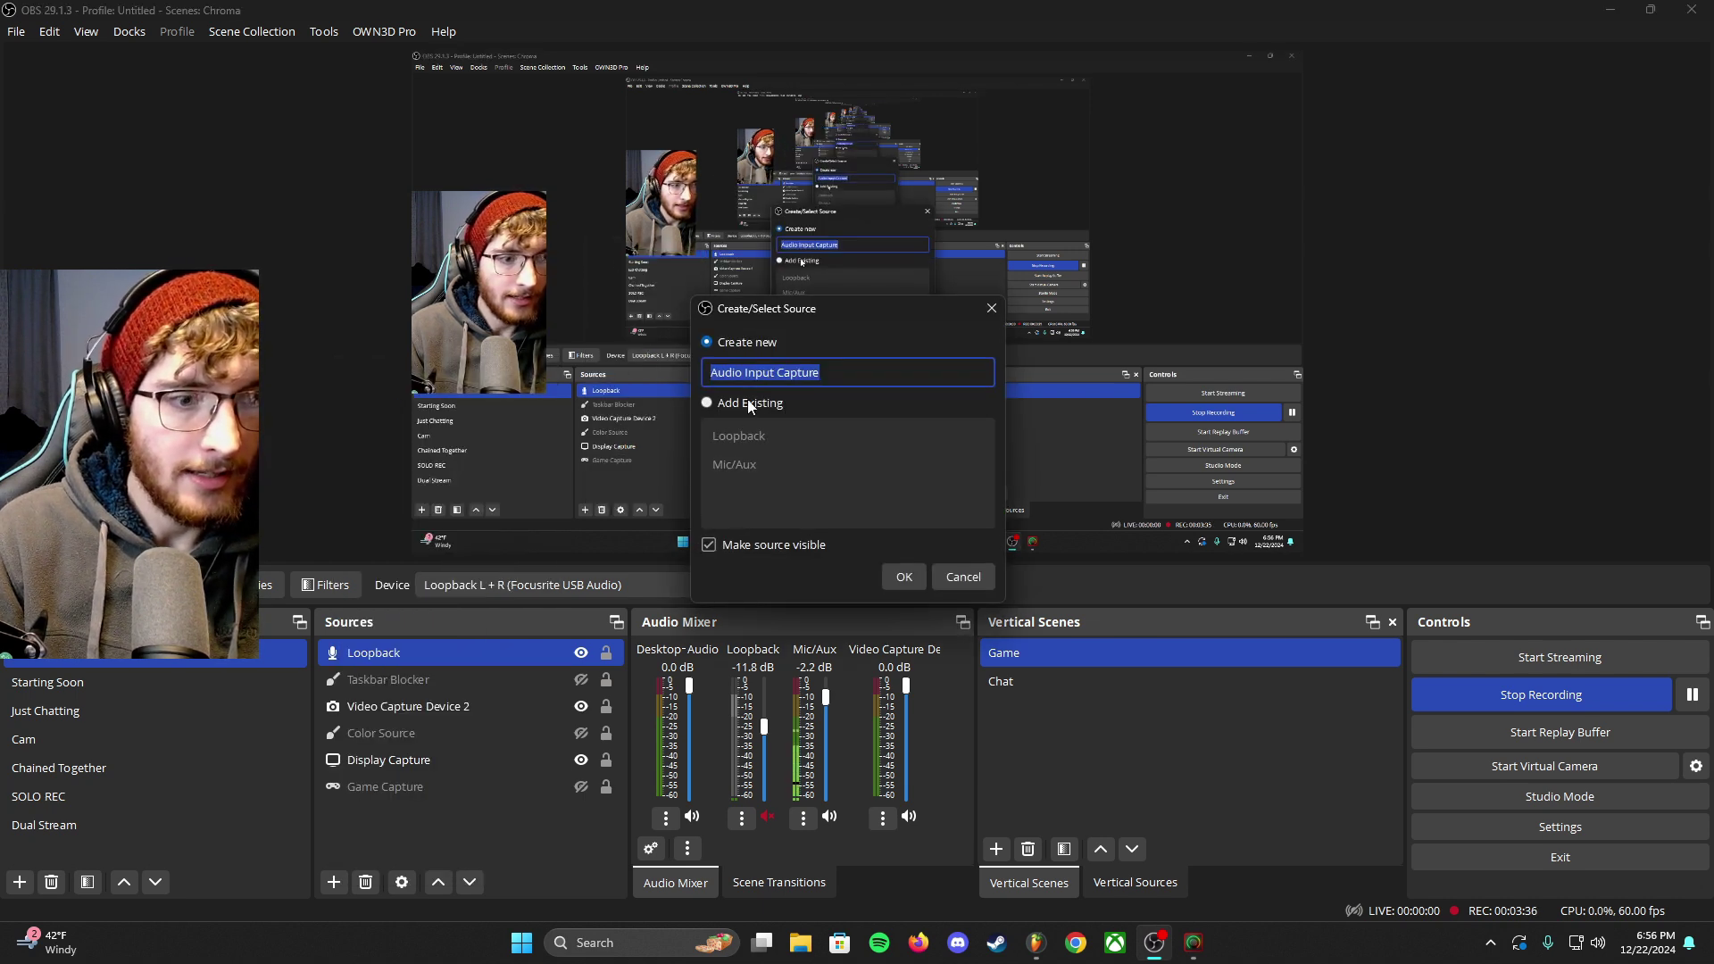
left_click(906, 577)
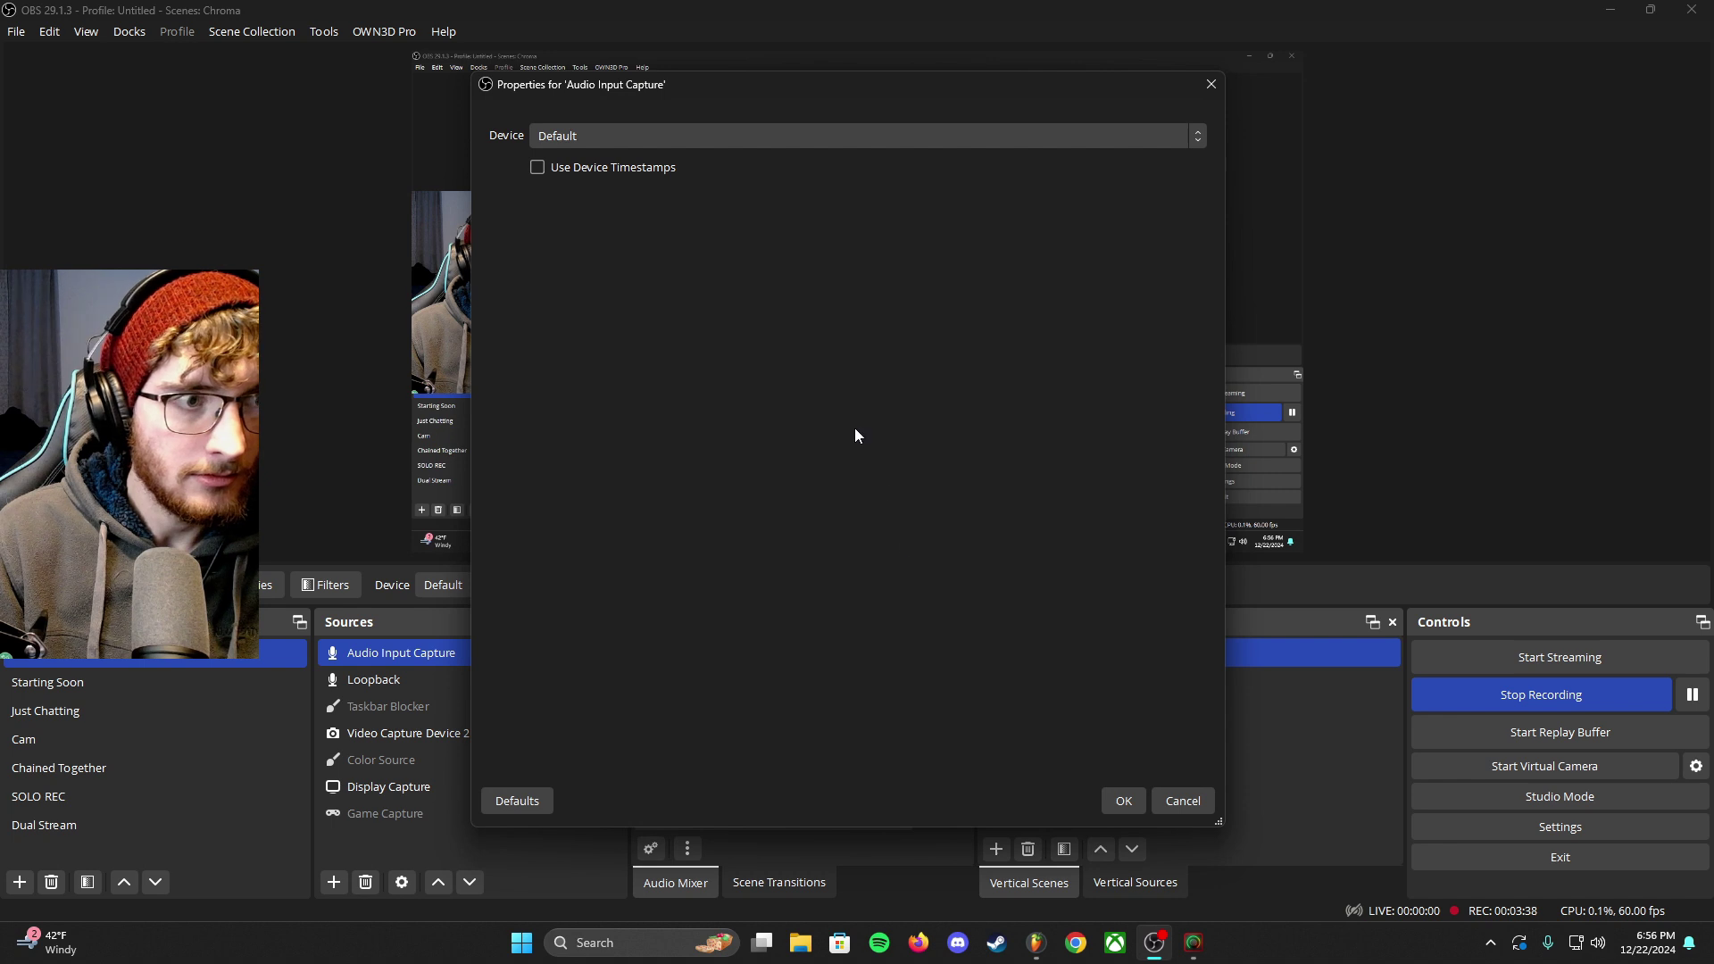
left_click(752, 139)
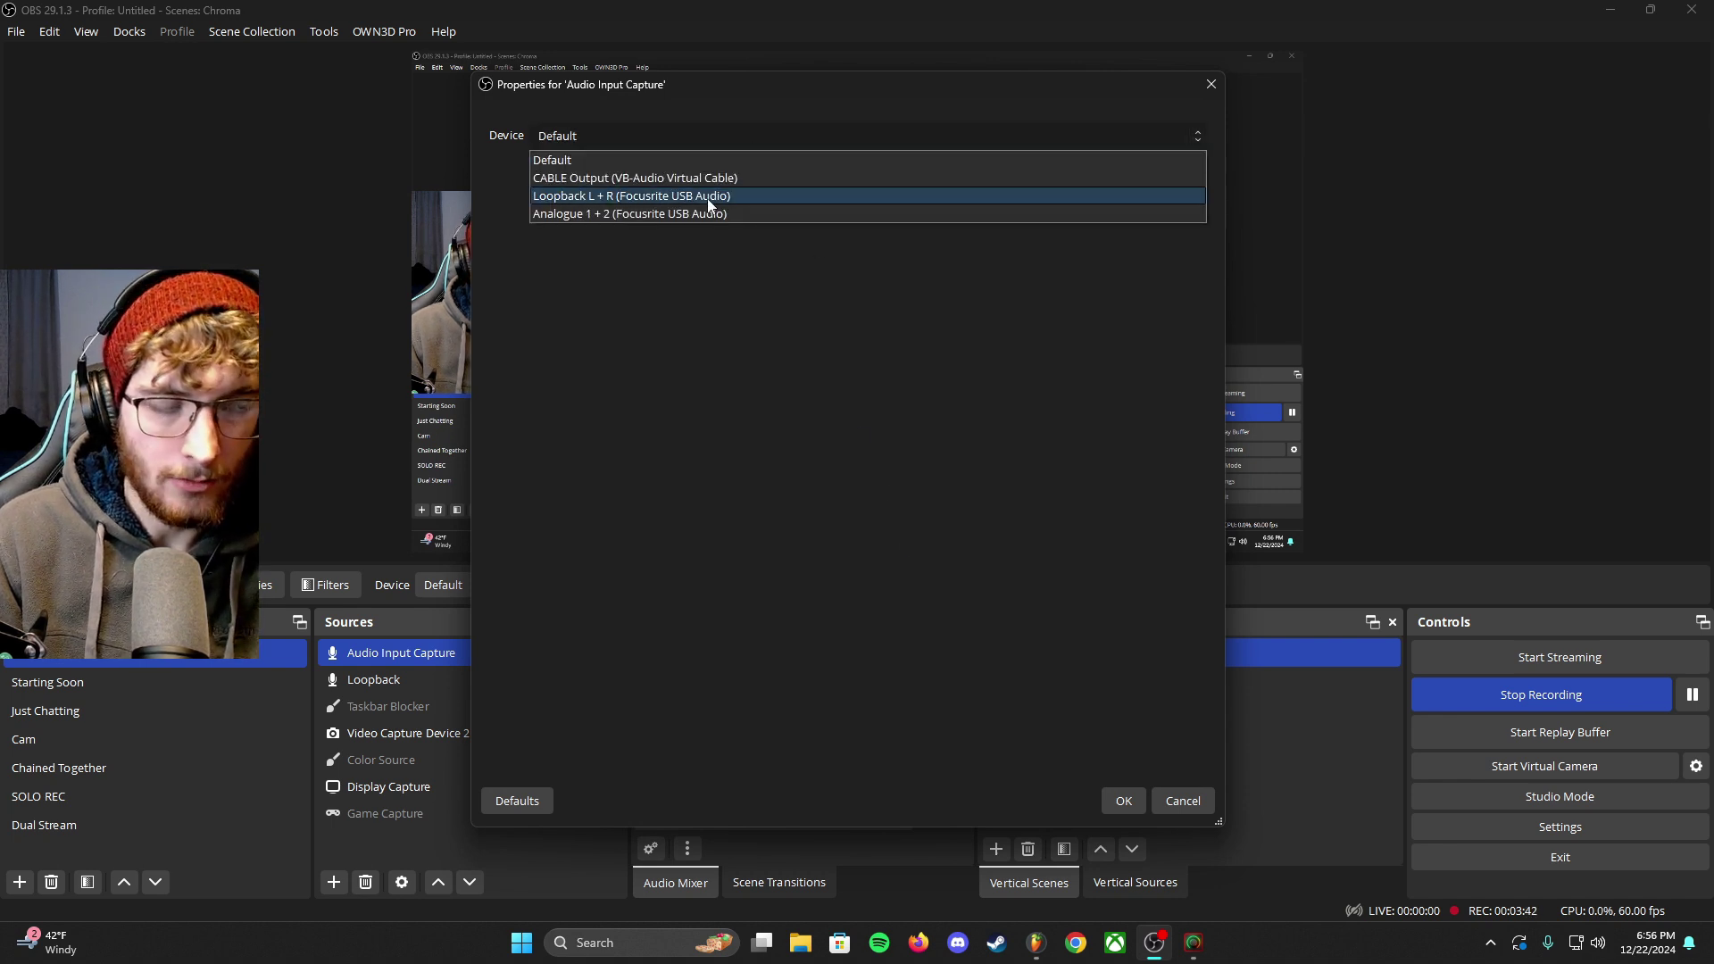
left_click(1177, 802)
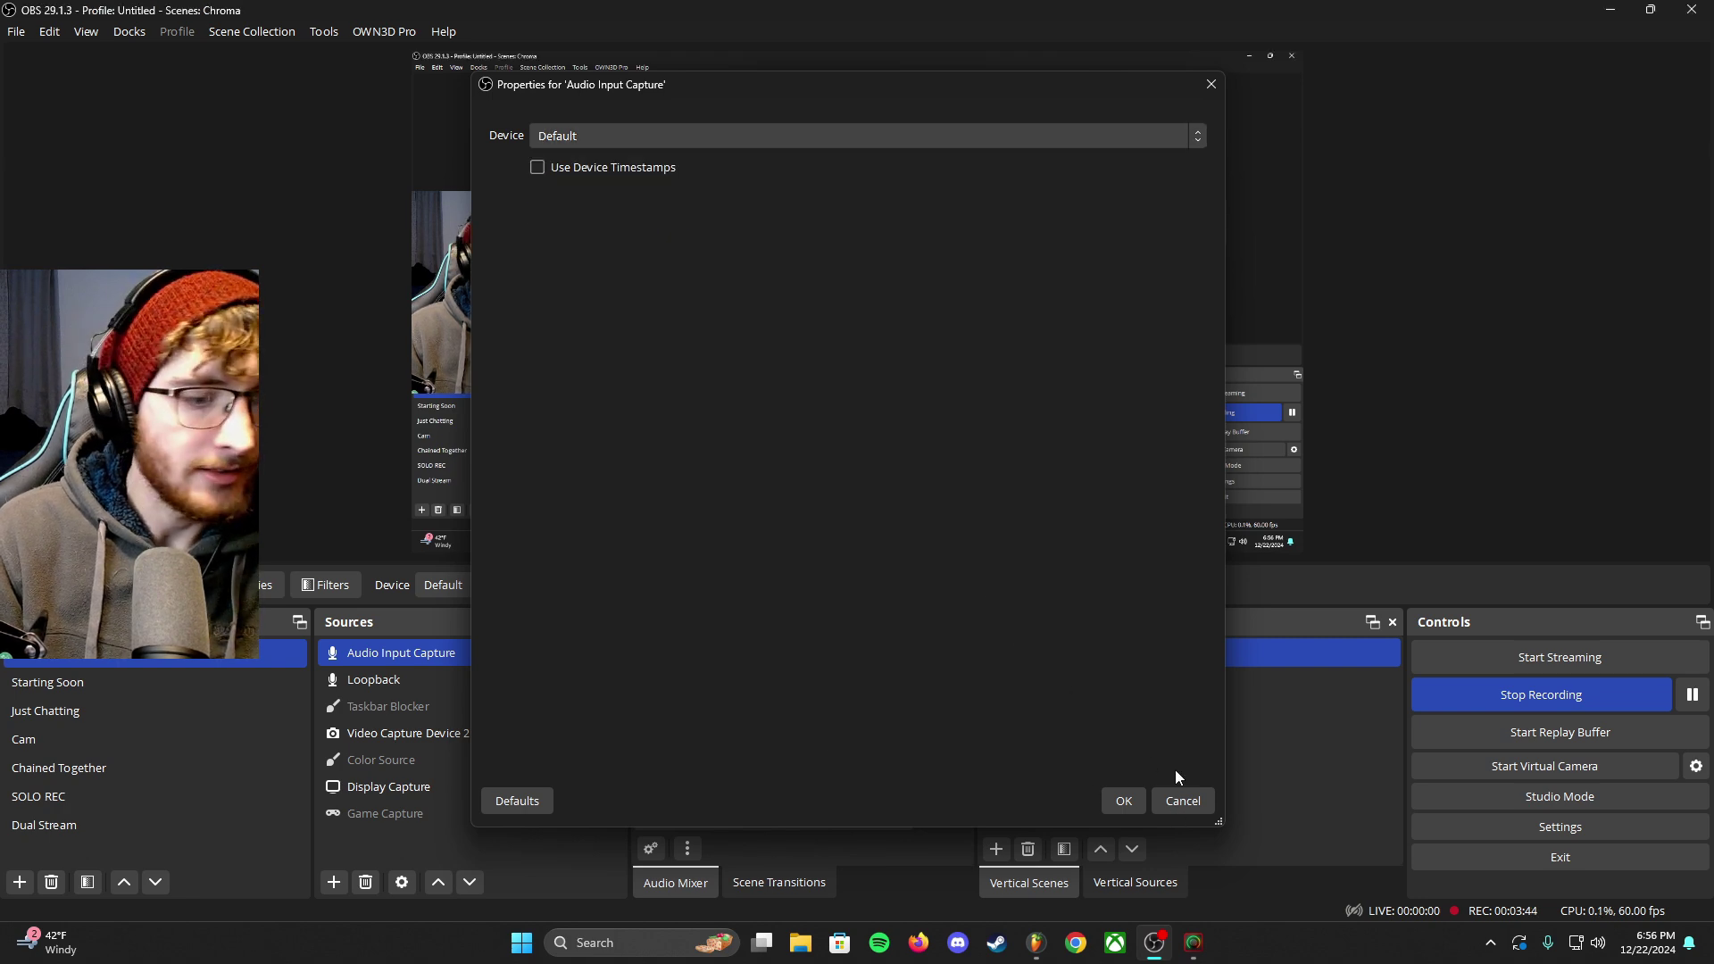
left_click(1182, 801)
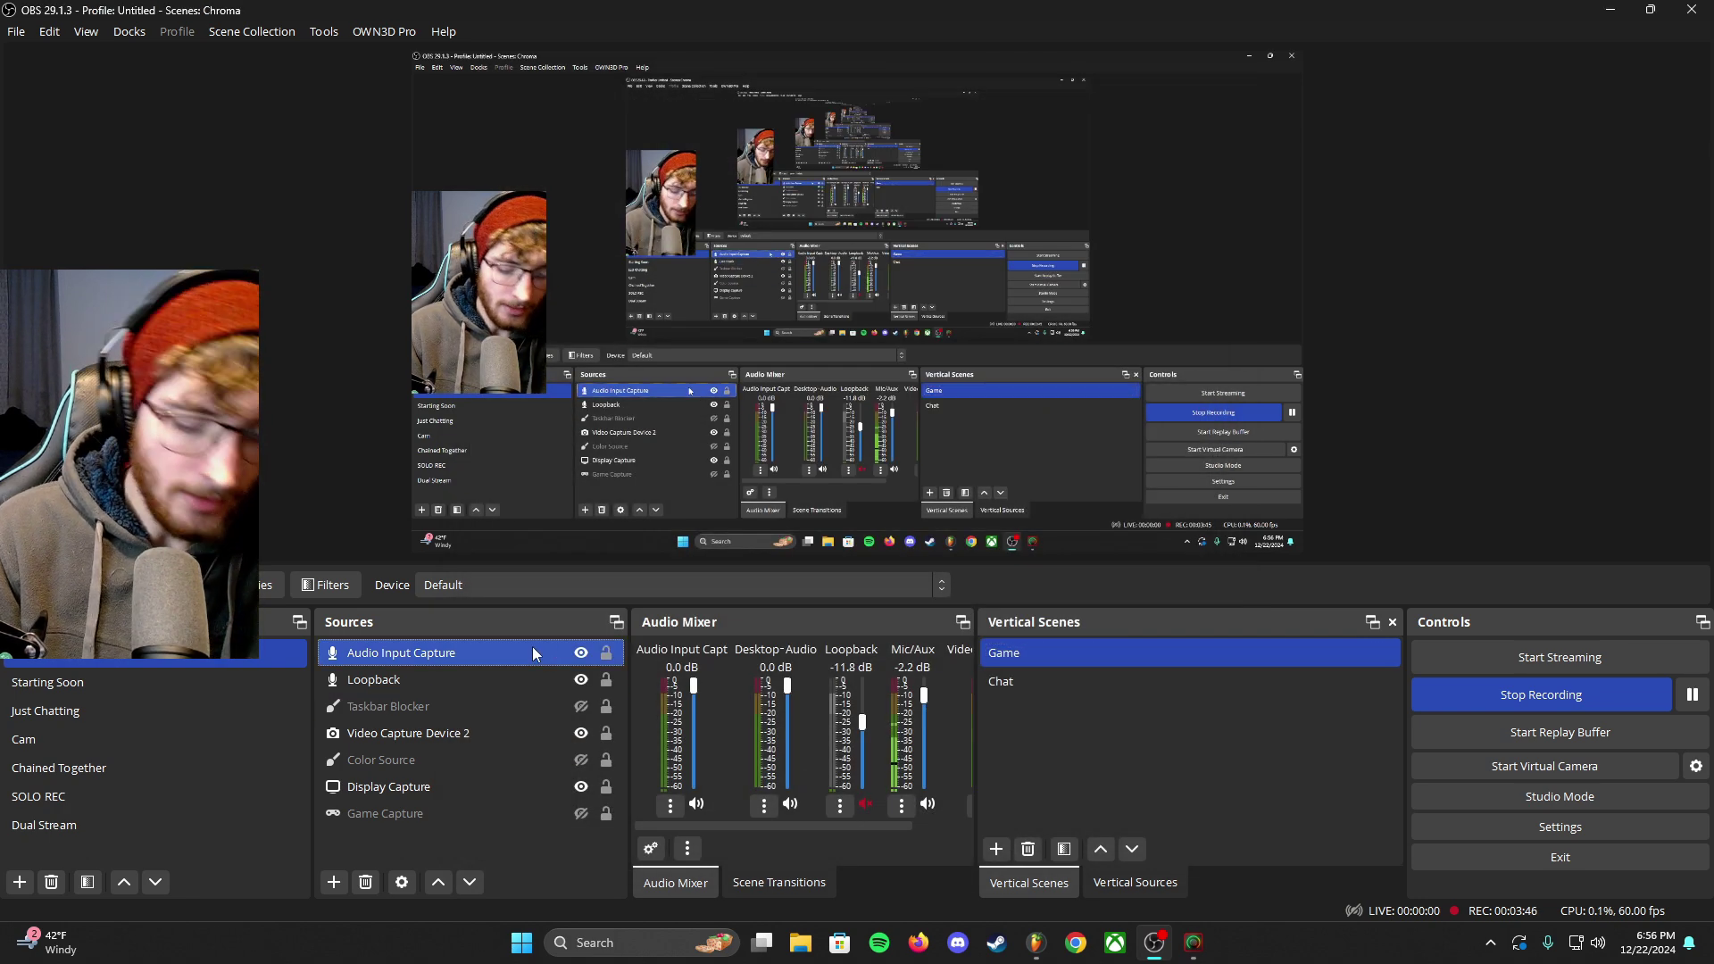
- Delete the Audio Input Capture source, confirm with Yes, and return to FL Studio
key("Delete")
left_click(939, 483)
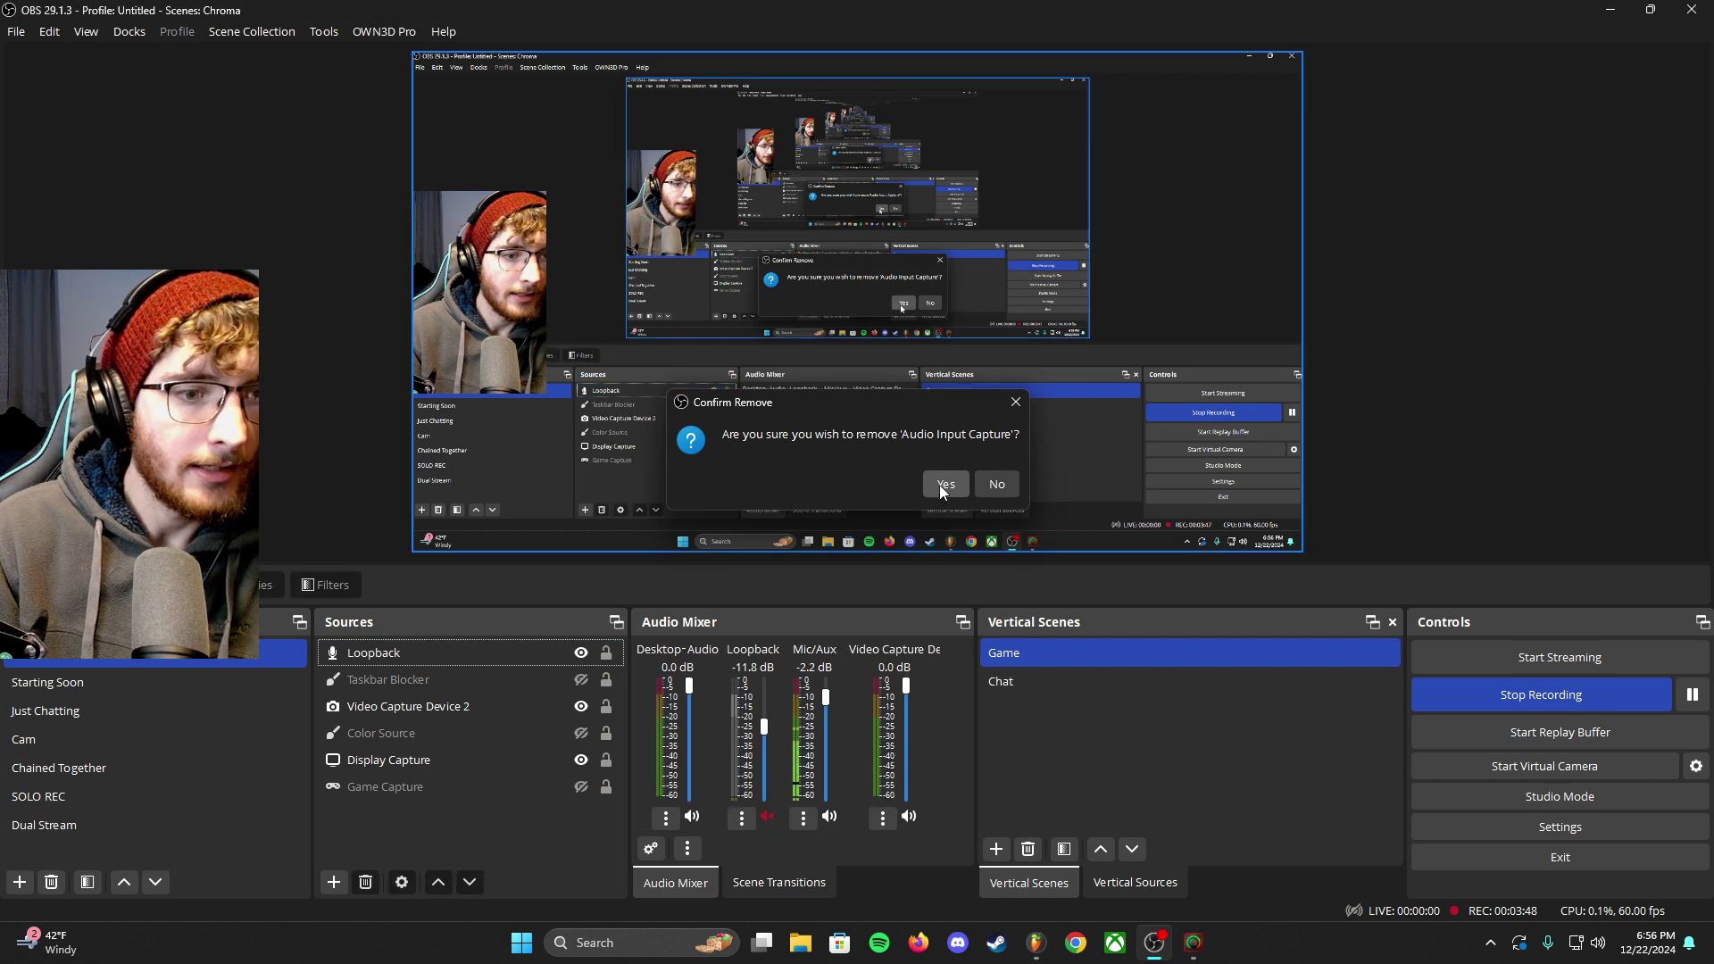
key("alt+Tab")
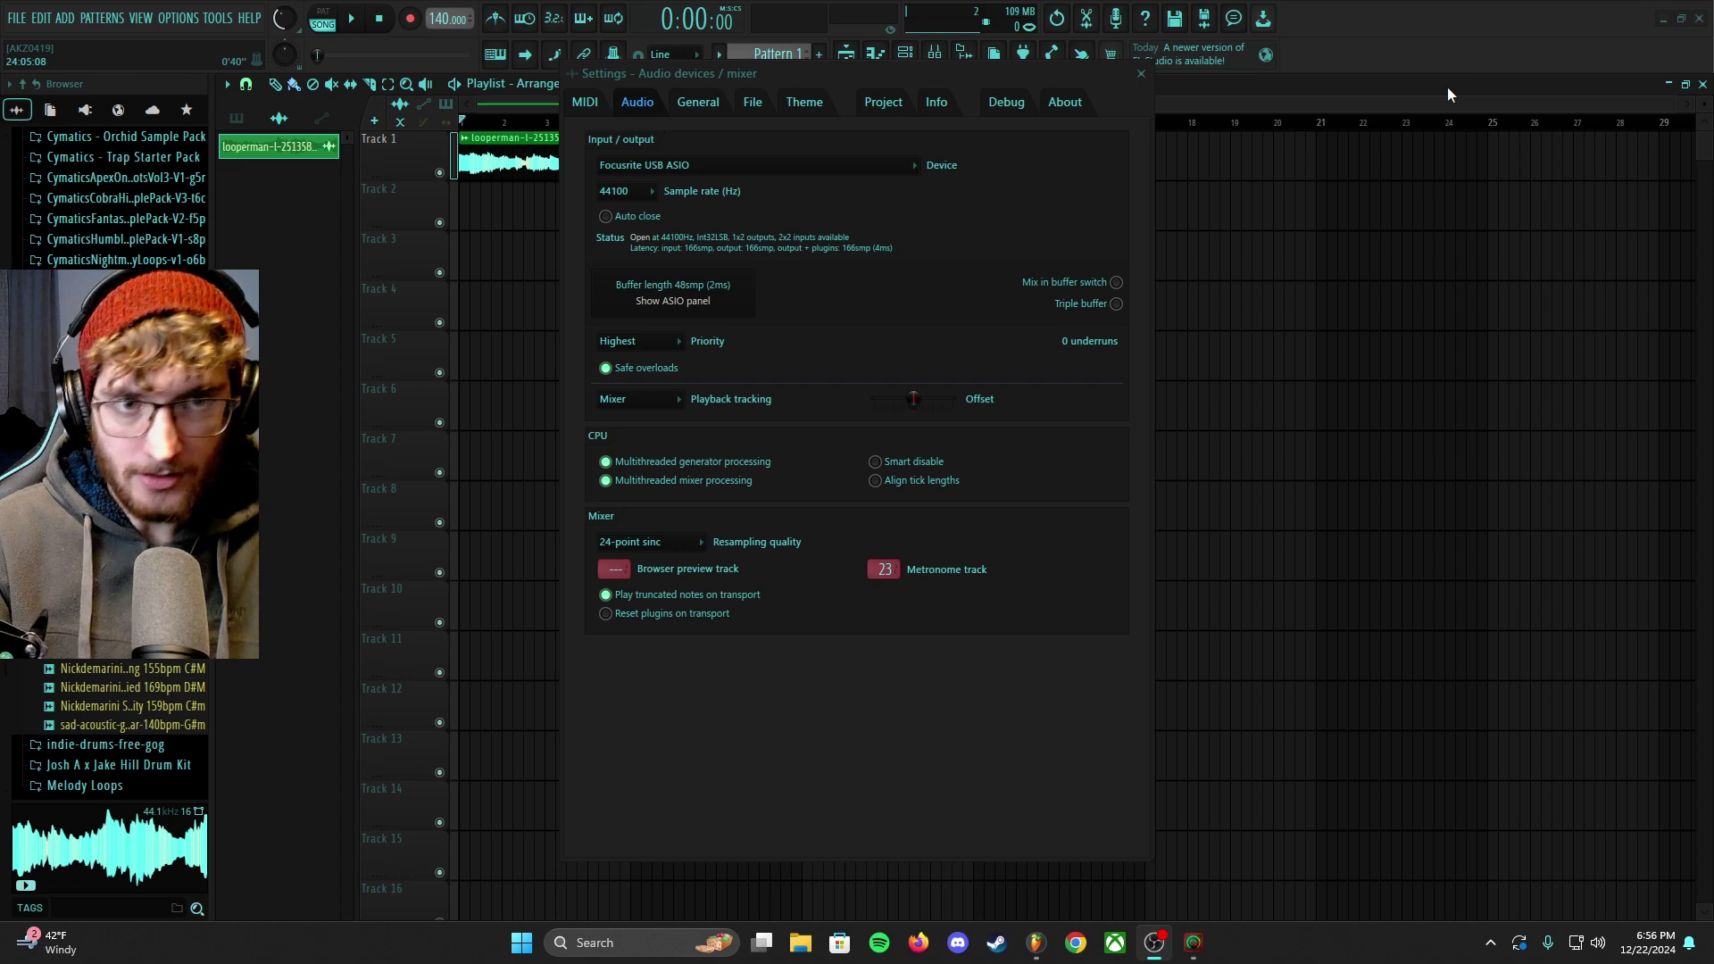
- Close the audio settings window and quit FL Studio without saving the project
left_click(1141, 73)
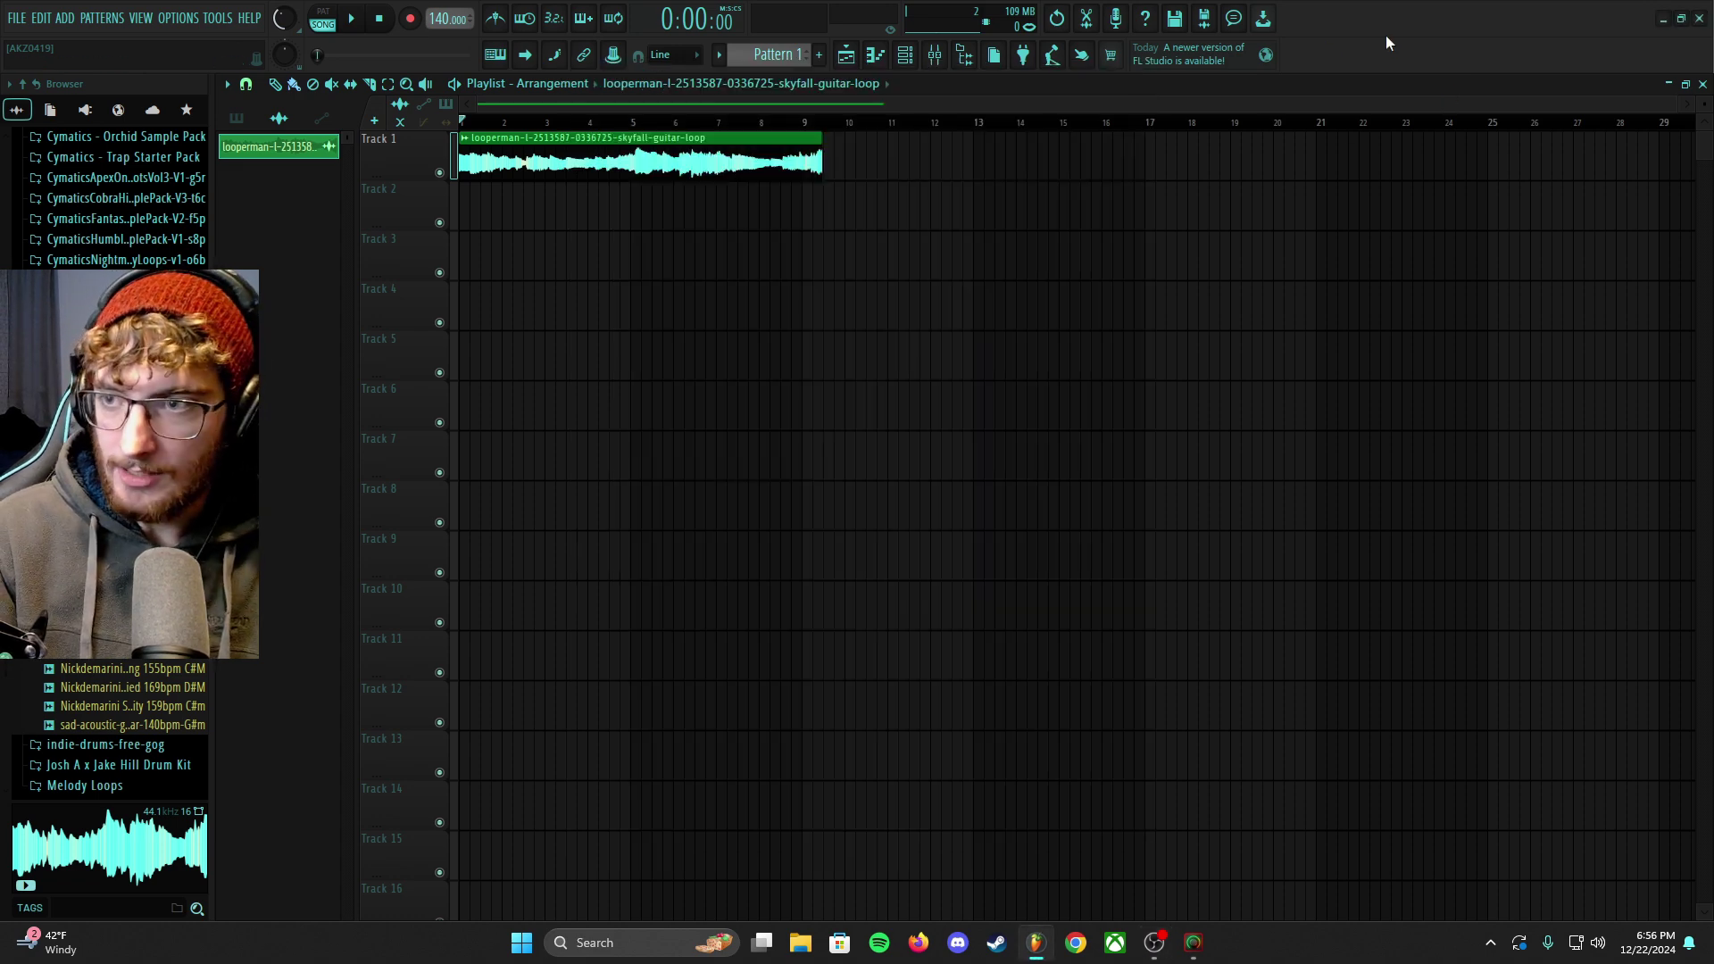
left_click(1698, 18)
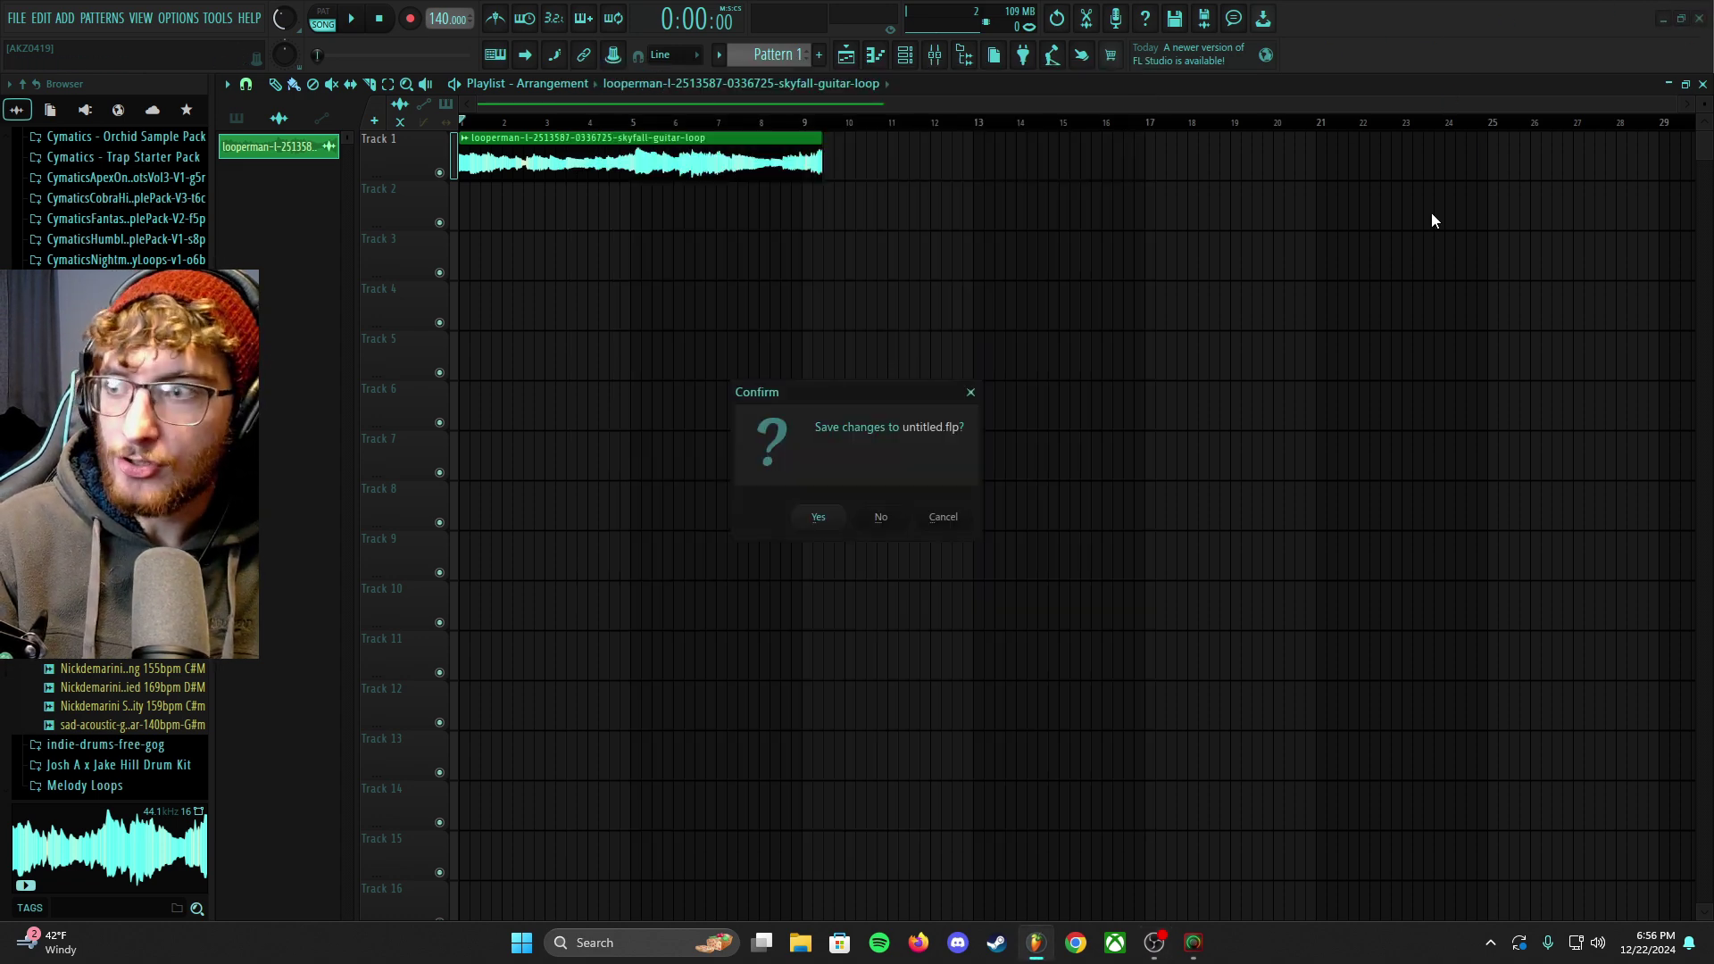
left_click(893, 518)
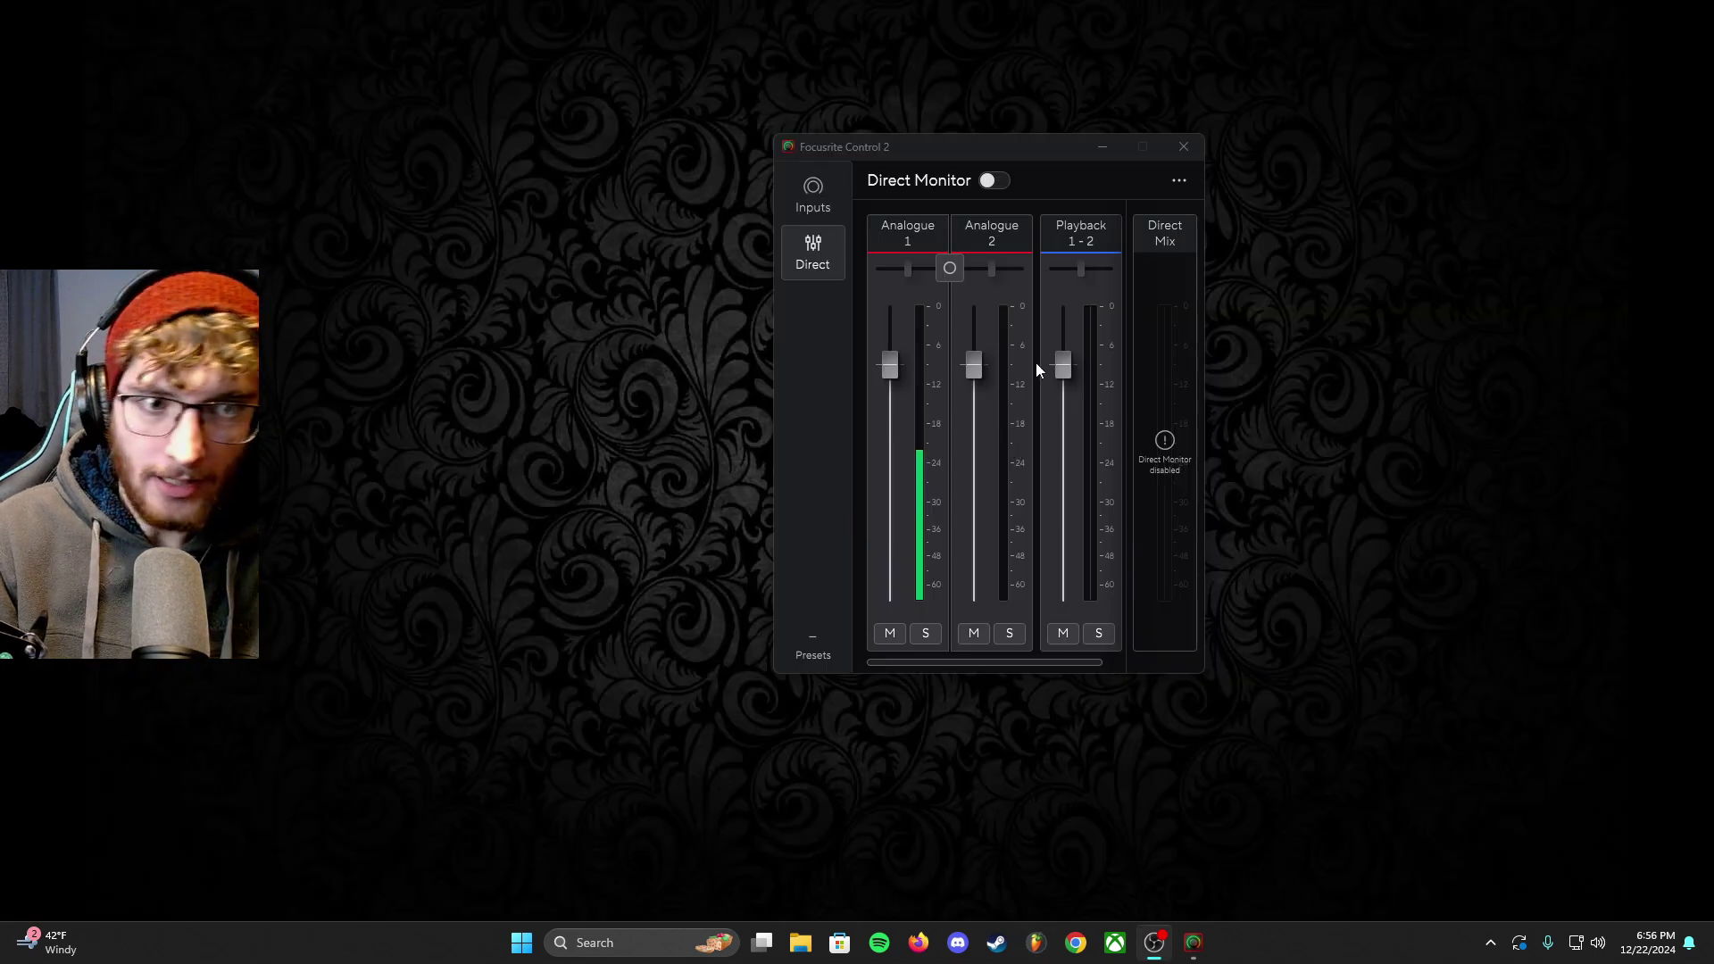